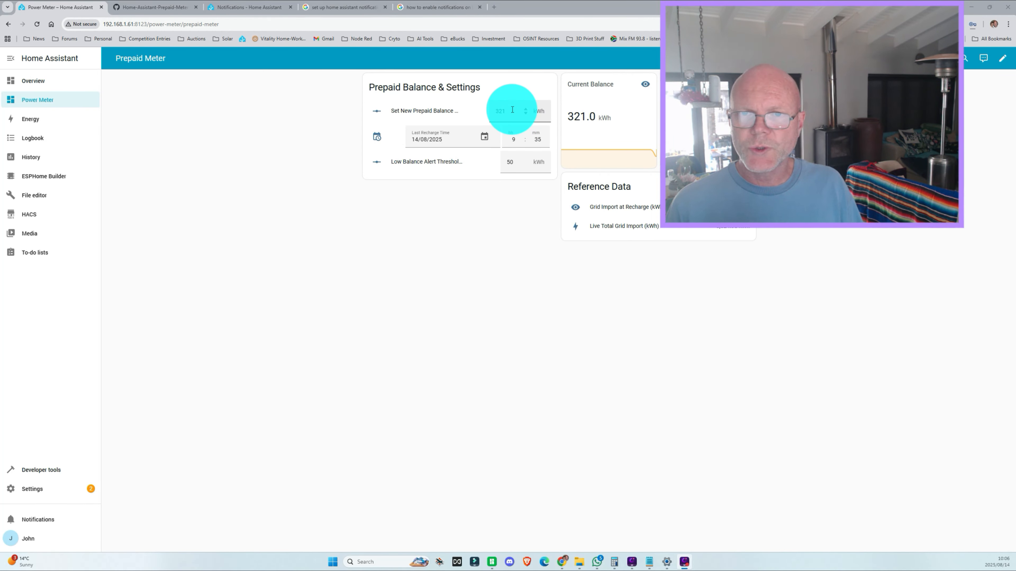
# - Set the new prepaid balance to 320 kWh in the Prepaid Balance & Settings card
pyautogui.moveTo(512, 110); pyautogui.dragTo(496, 113)
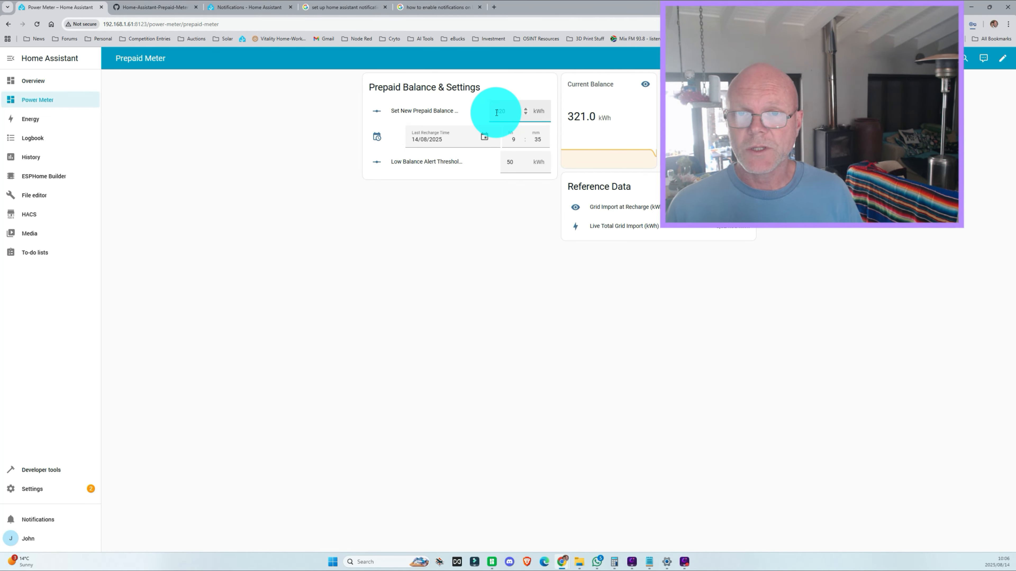
pyautogui.write('320')
pyautogui.click(516, 187)
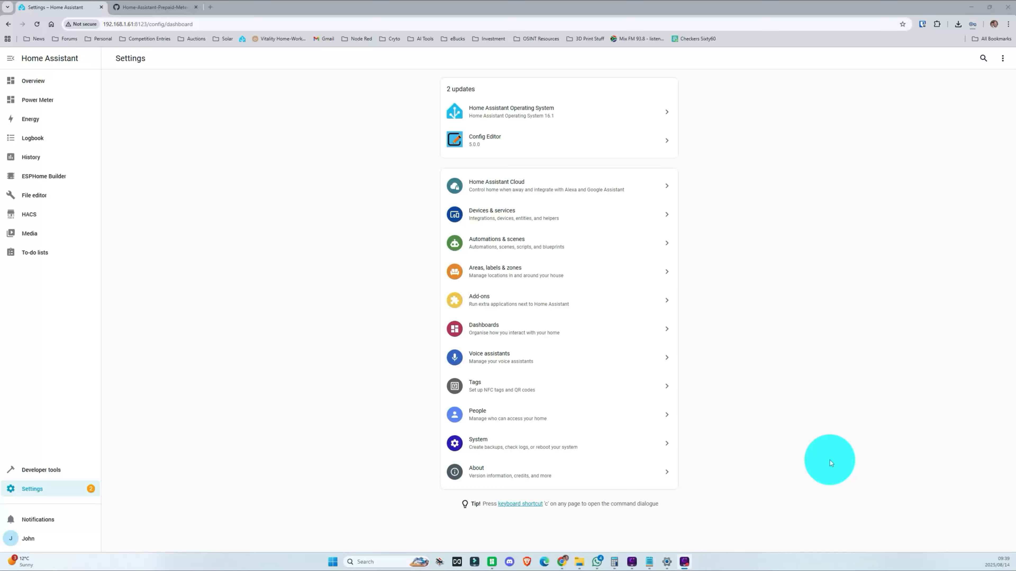
pyautogui.click(532, 442)
pyautogui.click(508, 211)
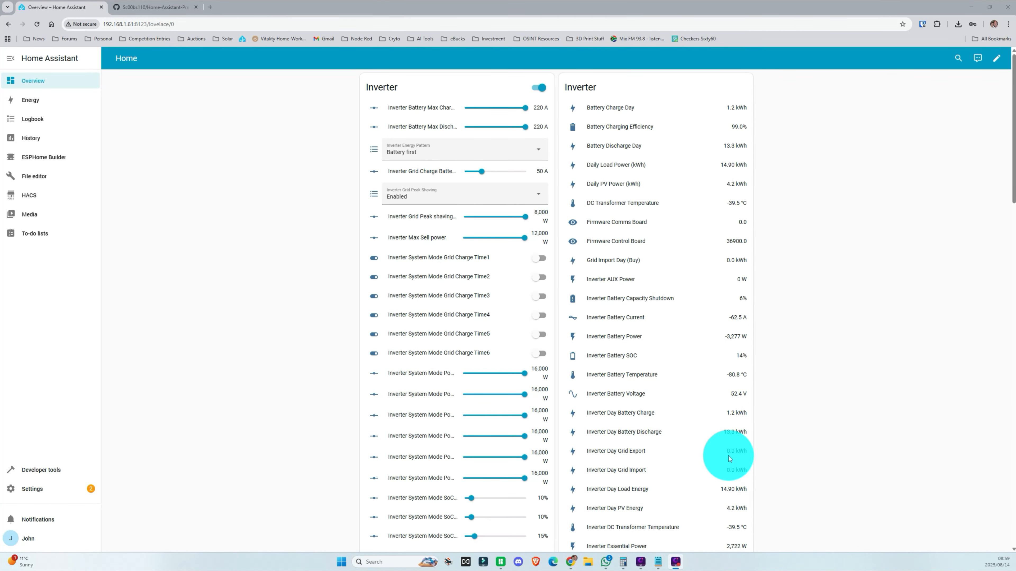
# - Examine the Inverter sensors on the Overview dashboard, including the history of Total Grid Import (kWh)
pyautogui.scroll(-2, 615, 315)
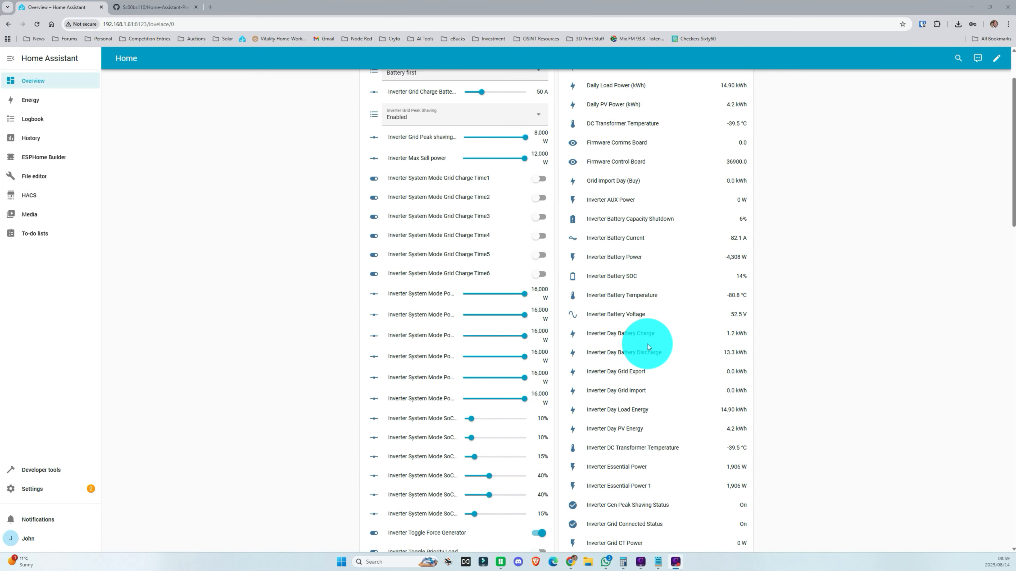
pyautogui.scroll(-8, 670, 326)
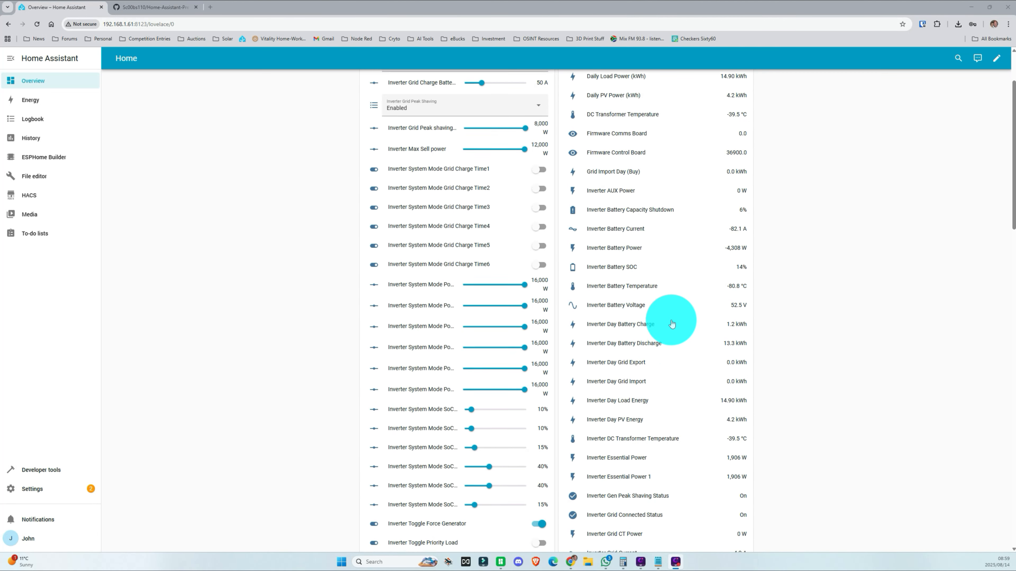
pyautogui.scroll(-15, 688, 340)
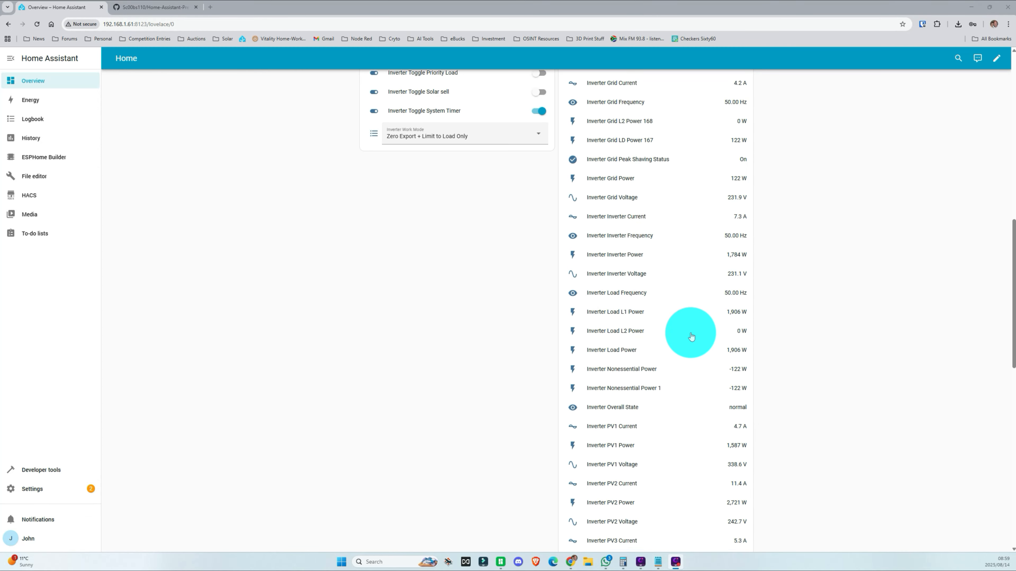
pyautogui.scroll(-1, 690, 372)
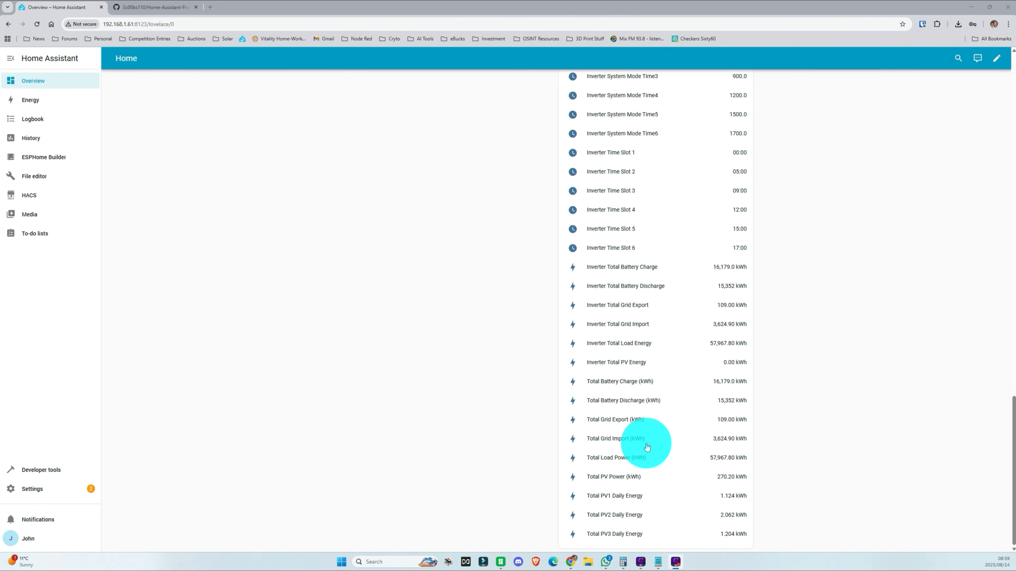
pyautogui.click(618, 440)
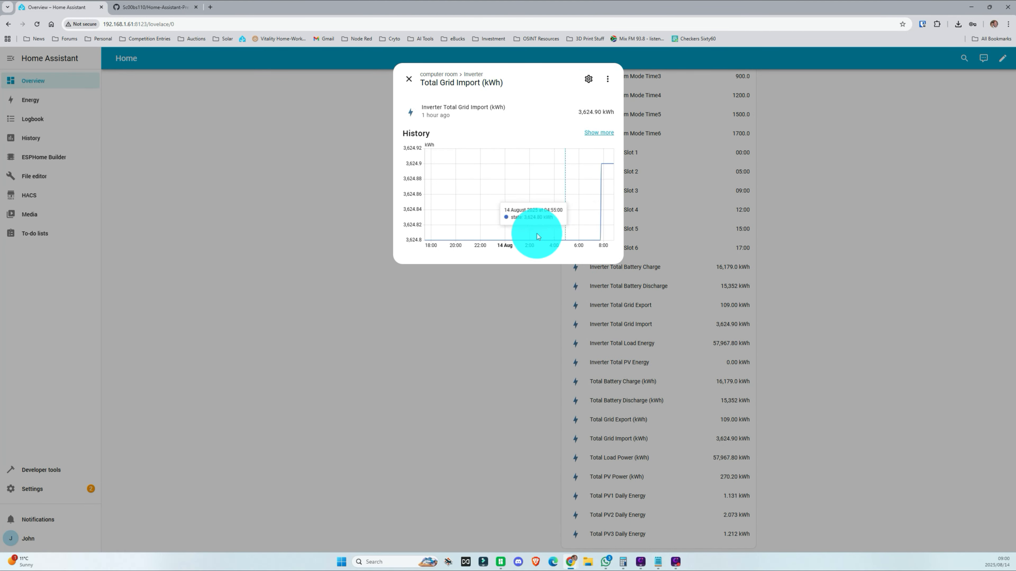
pyautogui.click(411, 81)
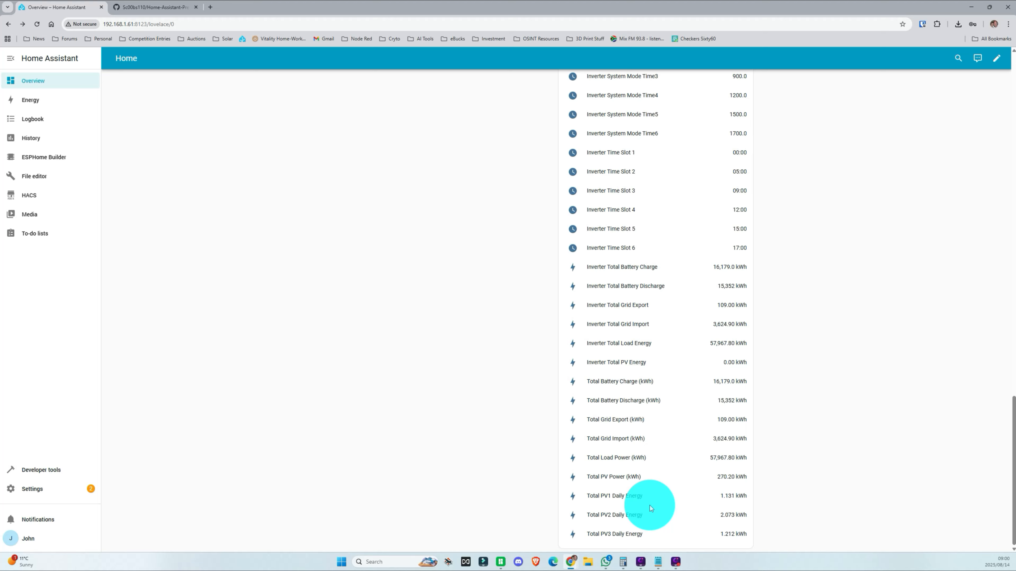
pyautogui.scroll(10, 664, 362)
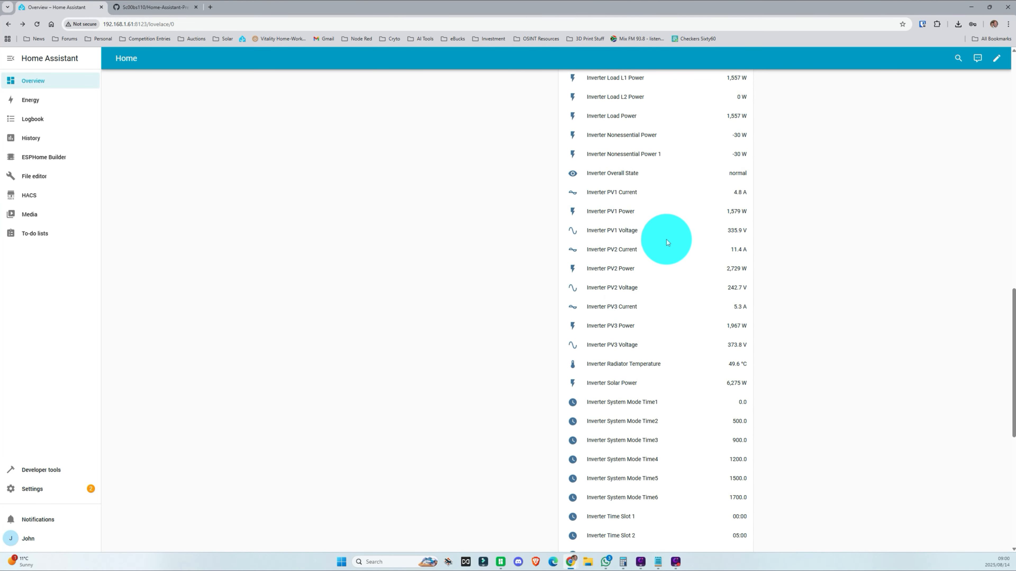
pyautogui.scroll(-20, 654, 232)
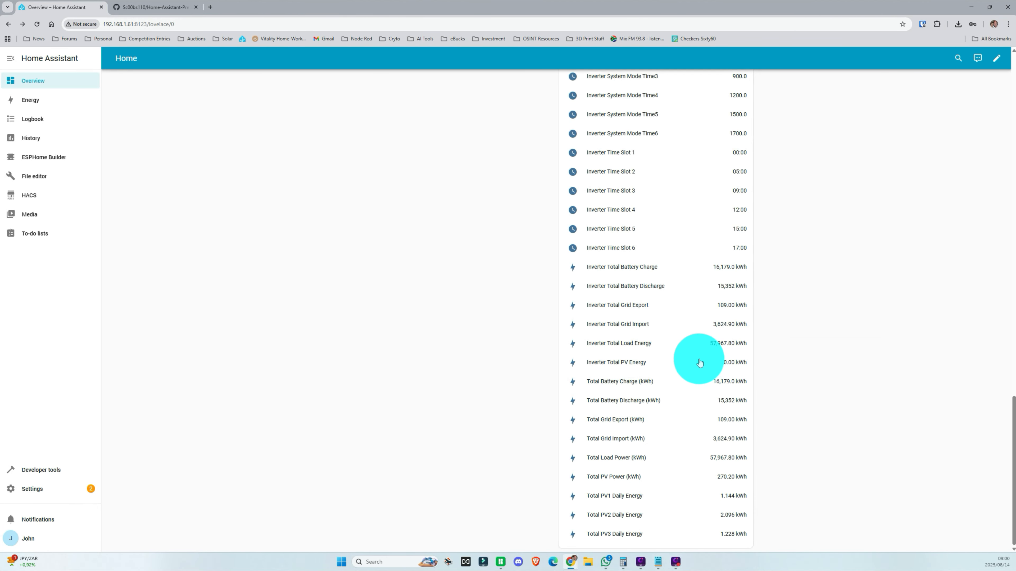
pyautogui.scroll(8, 699, 370)
pyautogui.scroll(15, 699, 360)
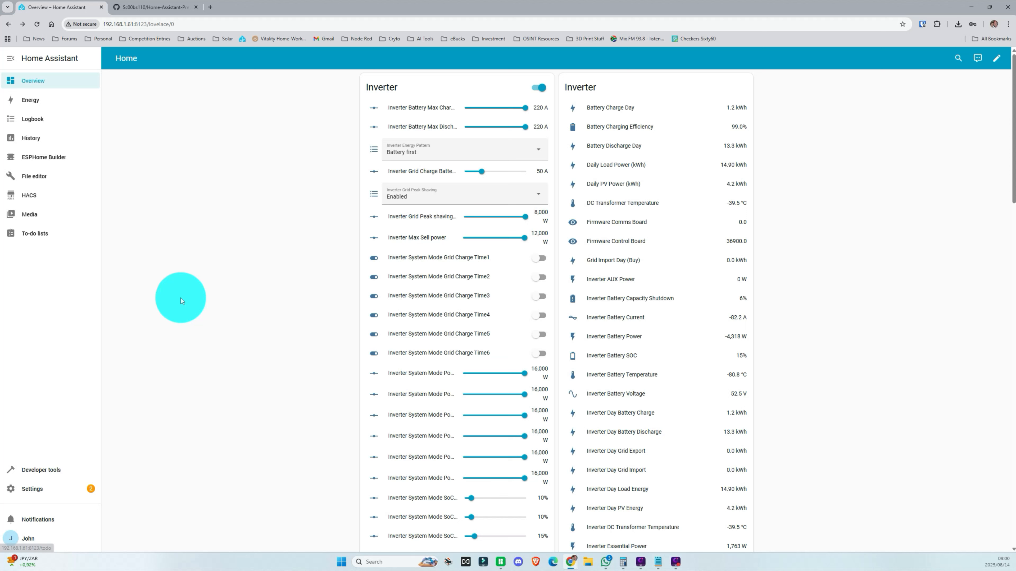
# - Check that the File editor is available and review the installed add-ons
pyautogui.click(48, 179)
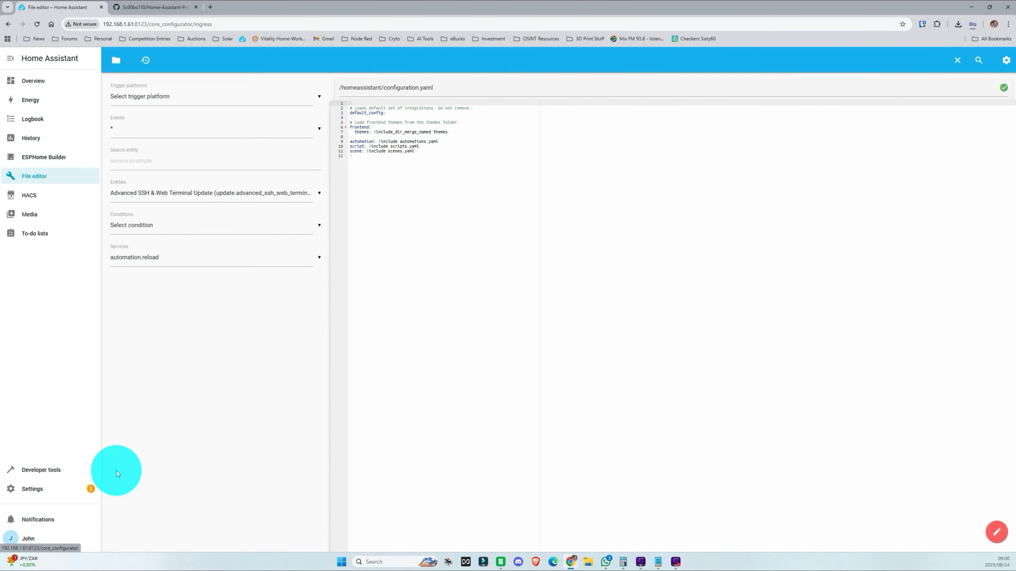
pyautogui.click(41, 487)
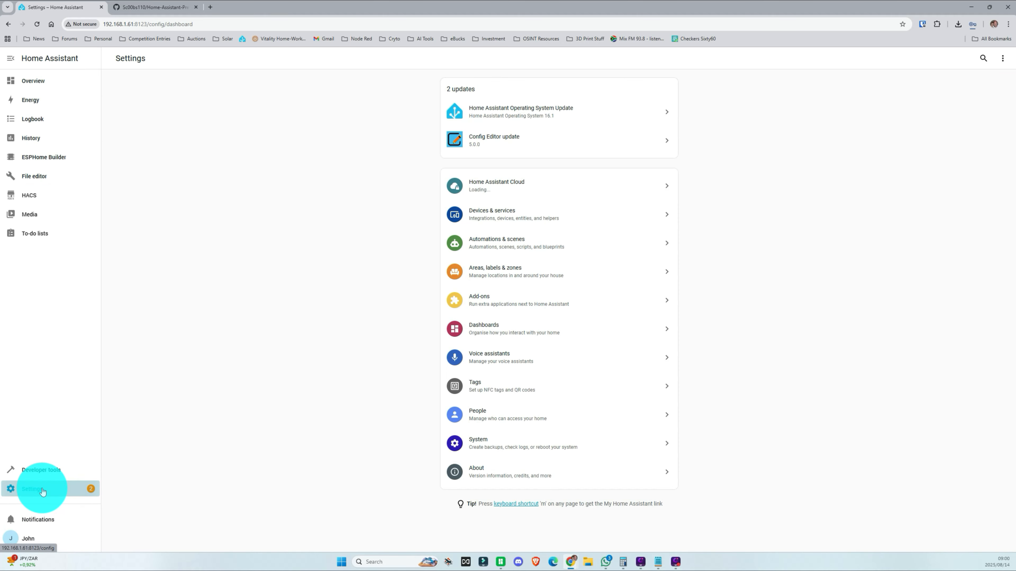
pyautogui.click(521, 299)
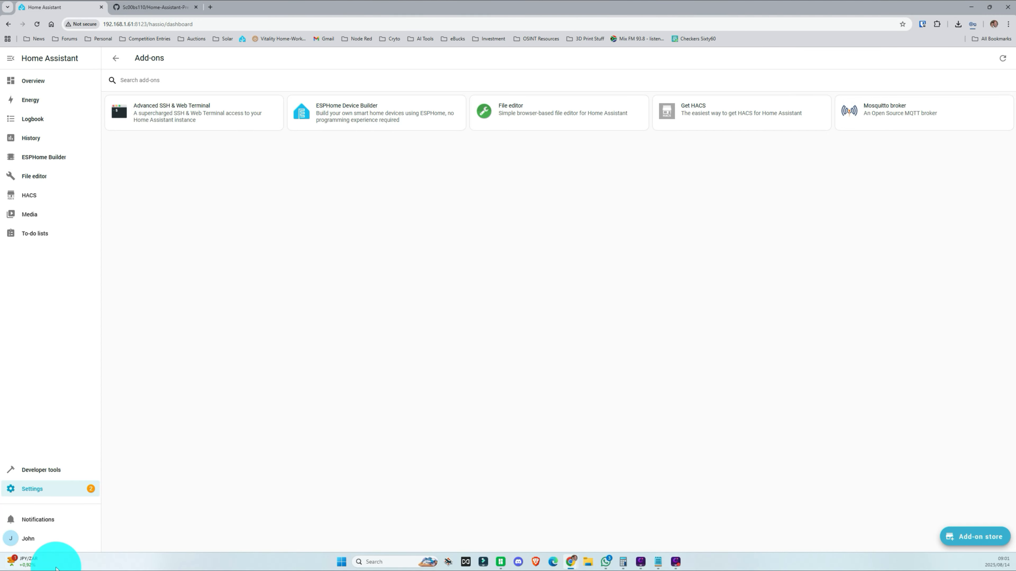
pyautogui.click(43, 496)
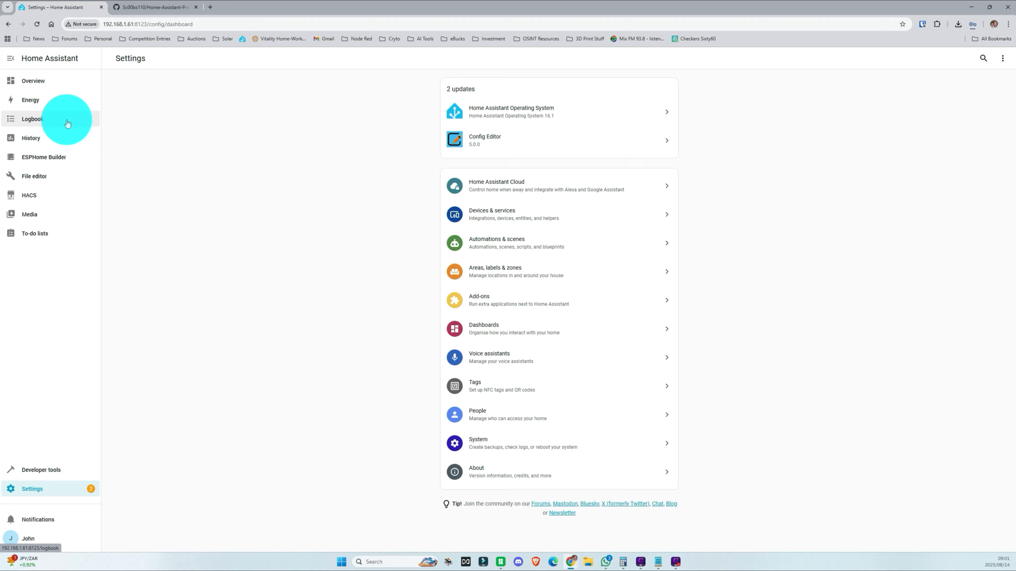
# - Open the entity settings of the Total Grid Import (kWh) sensor from the Overview dashboard
pyautogui.click(40, 80)
pyautogui.scroll(-1, 590, 373)
pyautogui.scroll(-20, 590, 373)
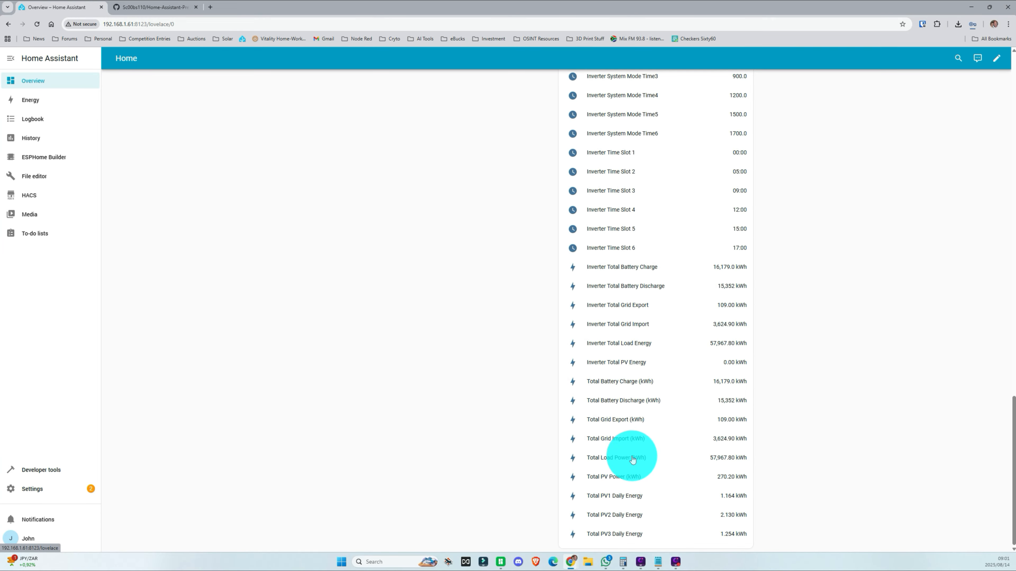
pyautogui.click(613, 439)
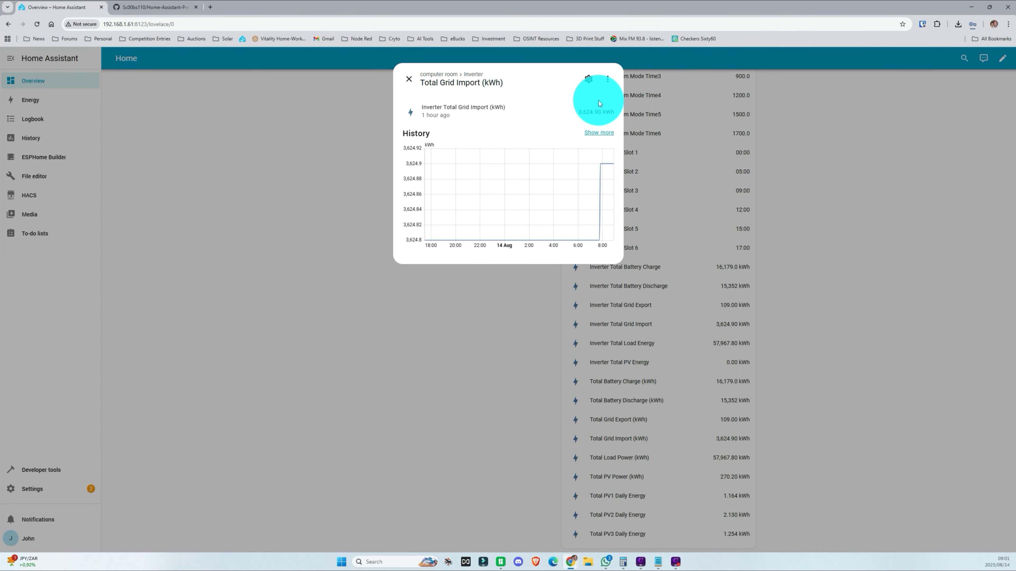
pyautogui.click(588, 79)
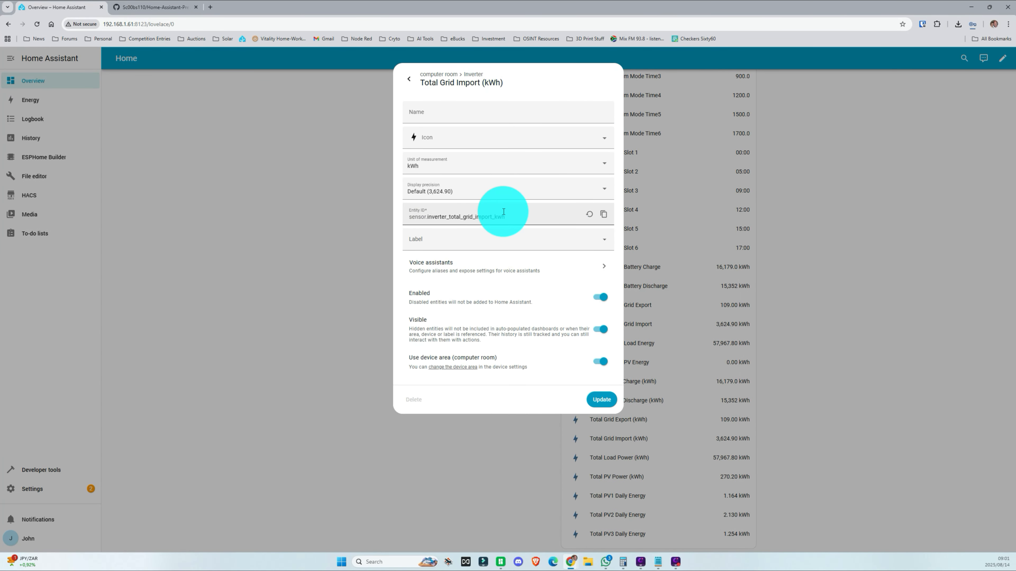
# - Highlight the sensor's entity ID, inverter_total_grid_import_kwh, and close its settings without changing anything
pyautogui.moveTo(505, 216); pyautogui.dragTo(400, 220)
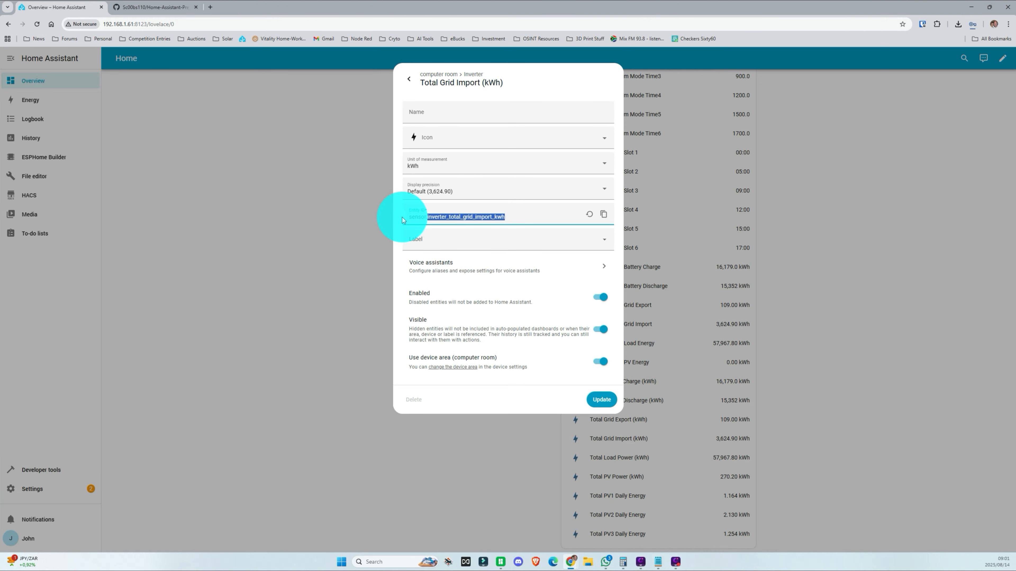
pyautogui.click(411, 221)
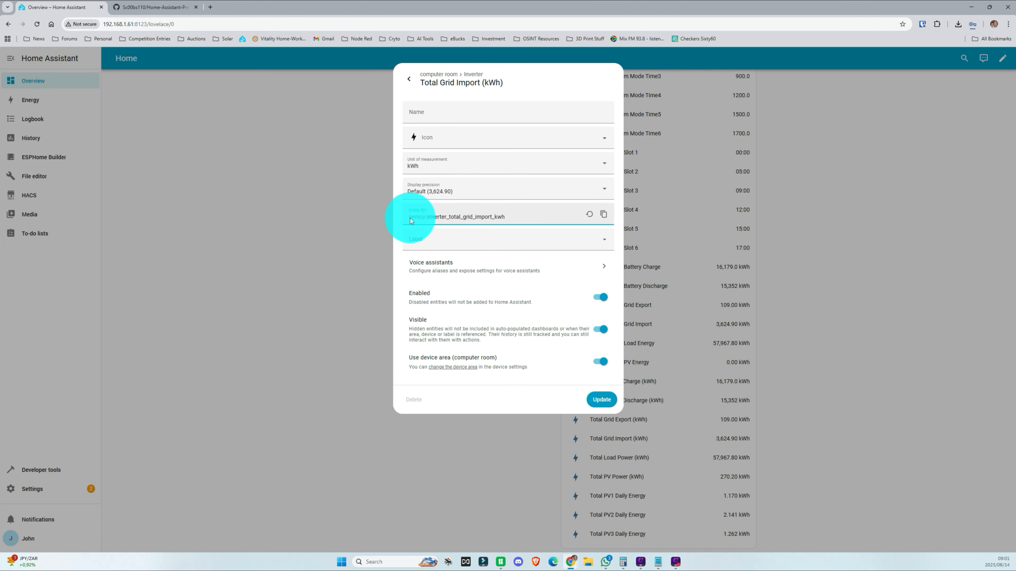
pyautogui.moveTo(410, 219)
pyautogui.mouseDown()
pyautogui.moveTo(503, 218)
pyautogui.moveTo(404, 215)
pyautogui.mouseUp()
pyautogui.click(511, 218)
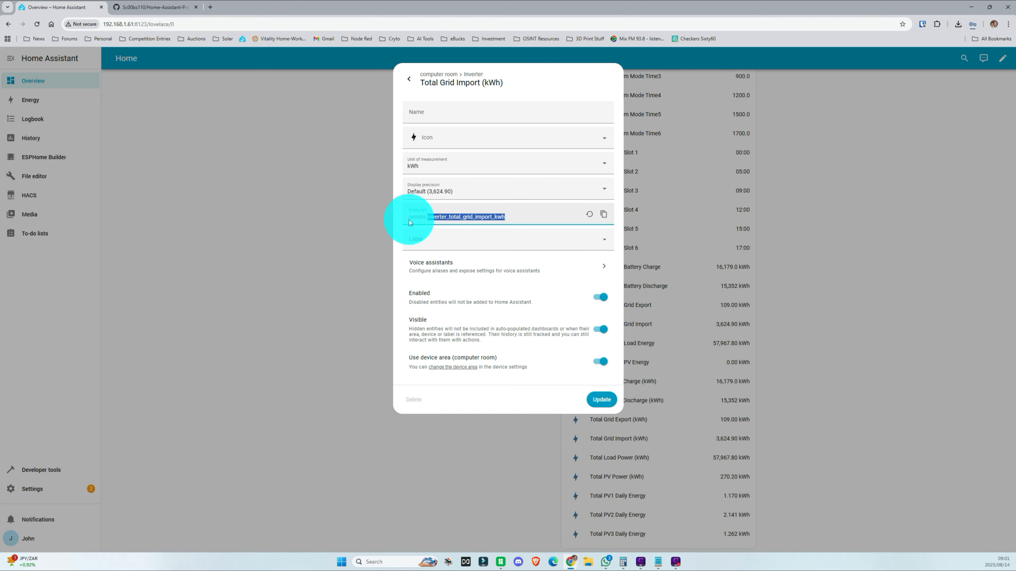
pyautogui.click(513, 218)
pyautogui.moveTo(514, 216); pyautogui.dragTo(426, 217)
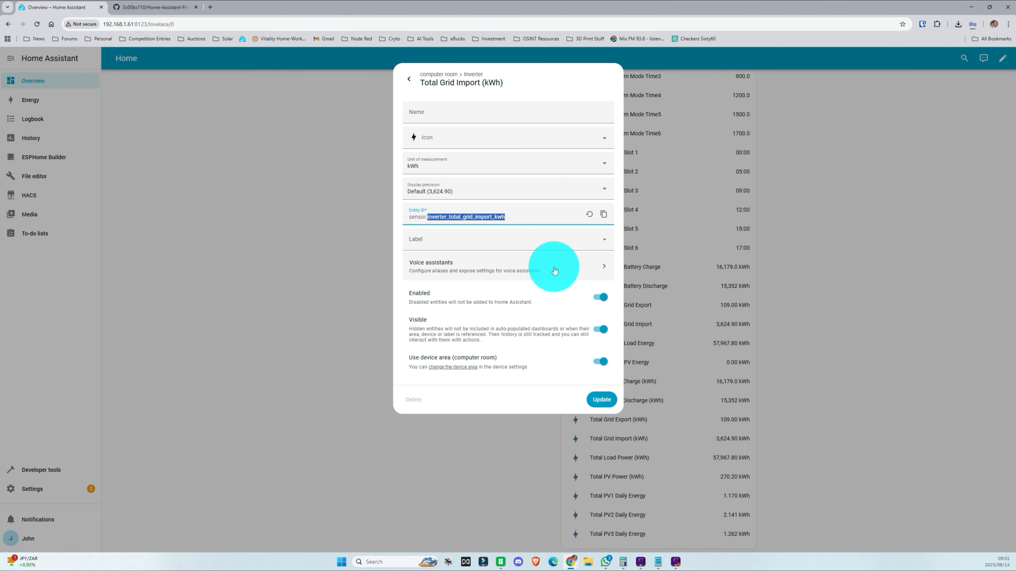
pyautogui.press('Escape')
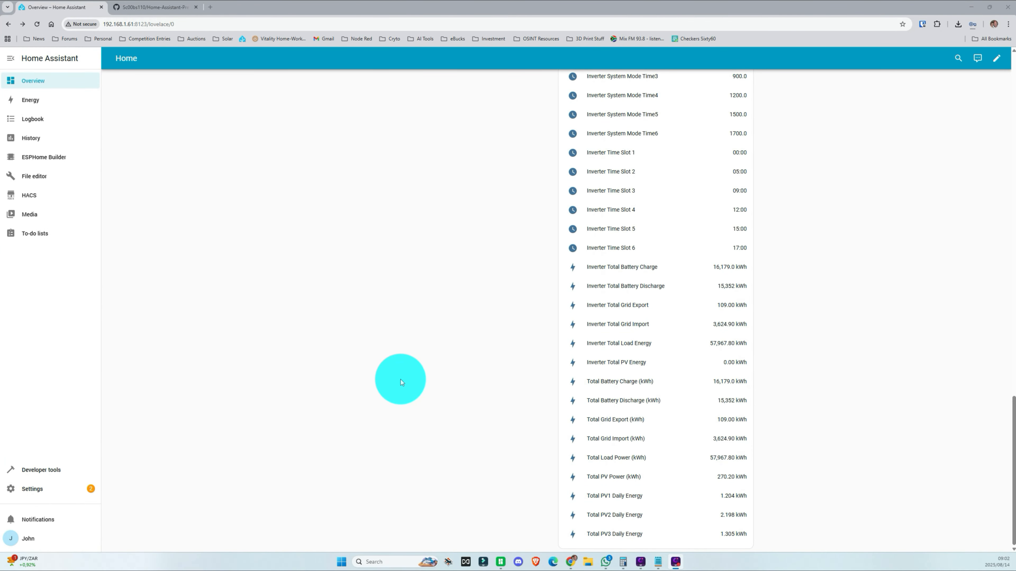
# - Copy both lines of Homeassistant_include_in_Configuration.yaml from the Home-Assistant-Prepaid-Meter- GitHub repository
pyautogui.click(154, 7)
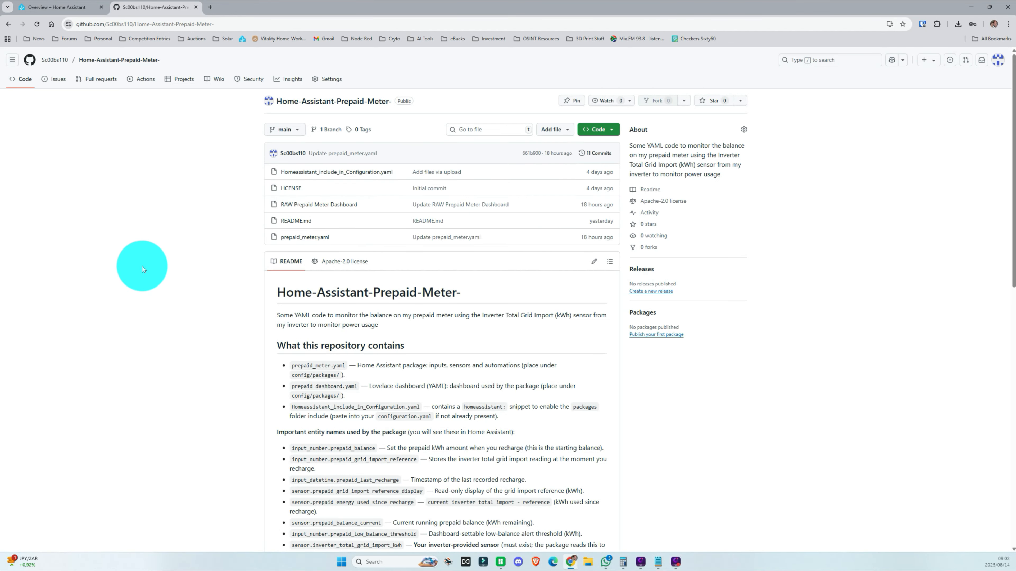
pyautogui.click(349, 172)
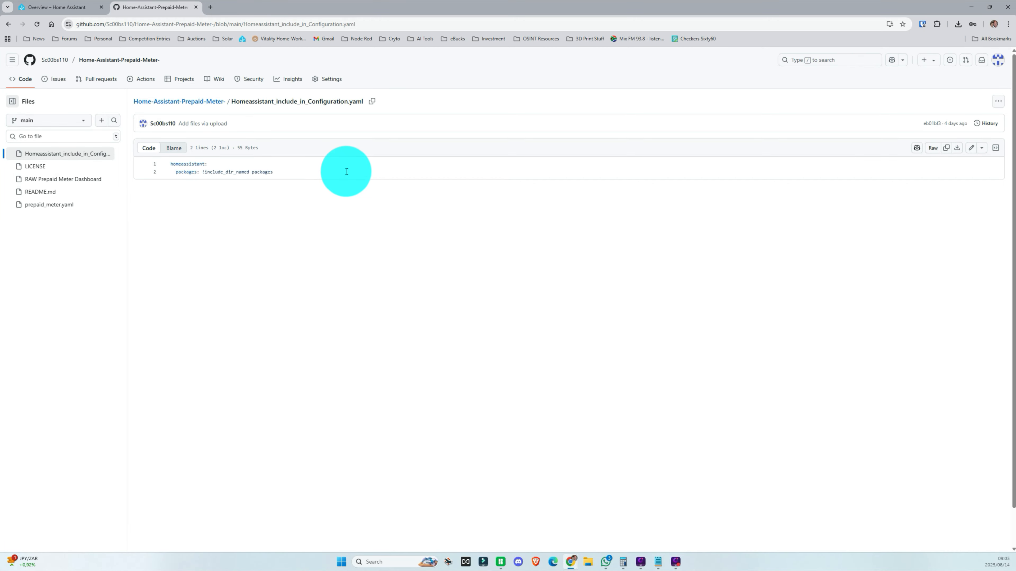
pyautogui.moveTo(347, 172); pyautogui.dragTo(125, 154)
pyautogui.hotkey('ctrl', 'c')
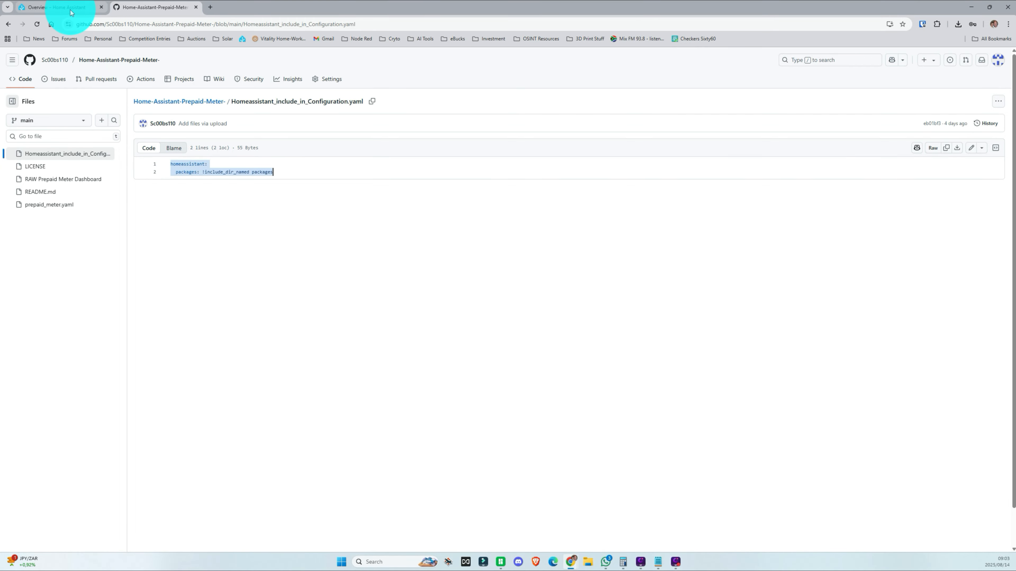
# - In Home Assistant's File editor, paste the copied homeassistant packages include at the end of configuration.yaml
pyautogui.click(56, 7)
pyautogui.click(39, 180)
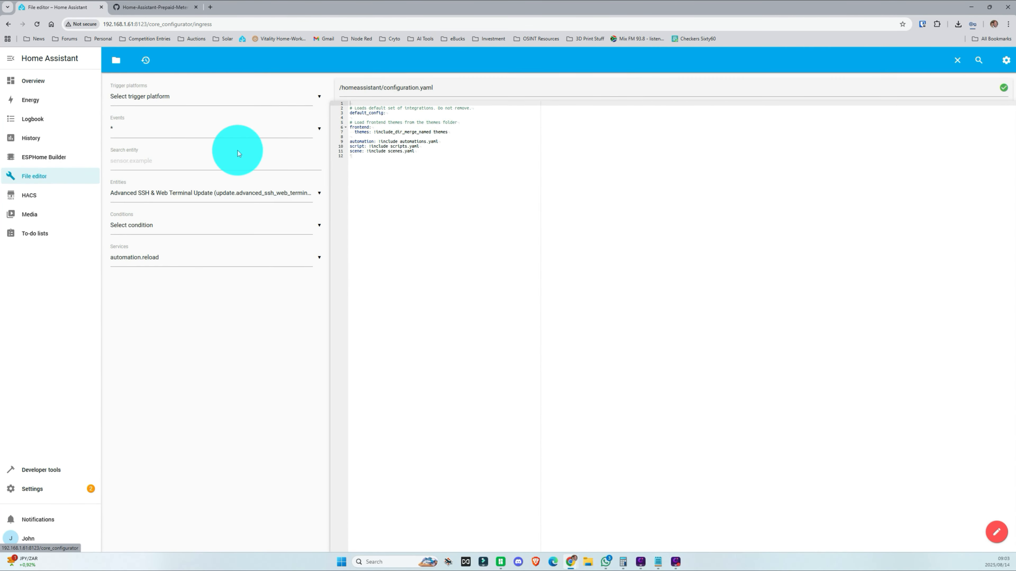
pyautogui.click(117, 61)
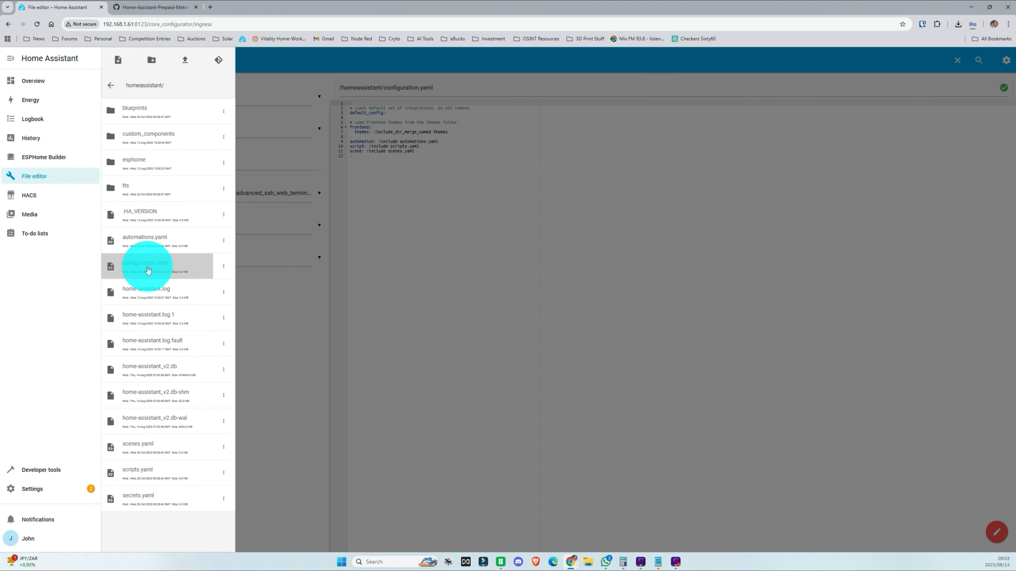
pyautogui.click(449, 287)
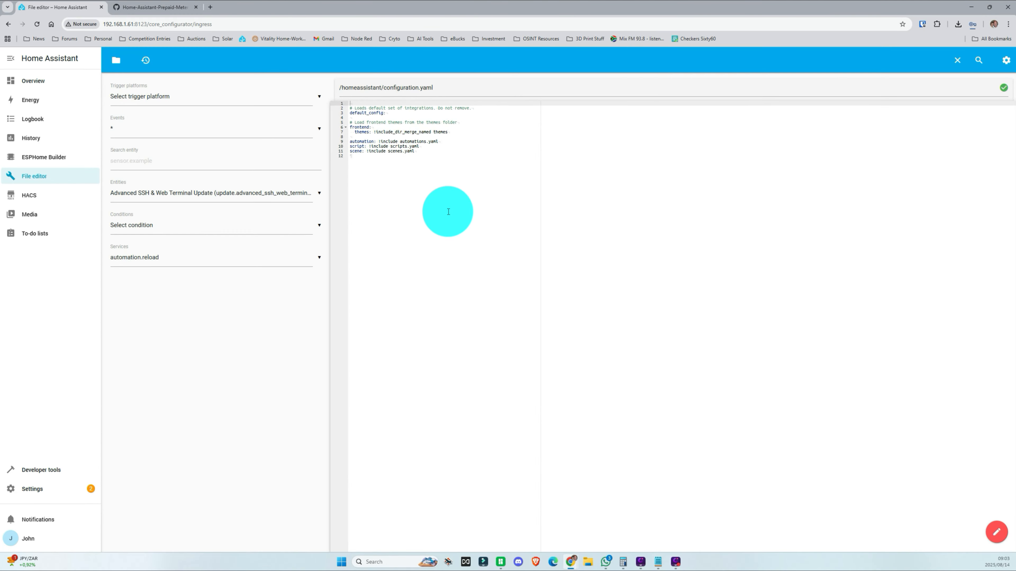
pyautogui.click(402, 166)
pyautogui.hotkey('ctrl', 'v')
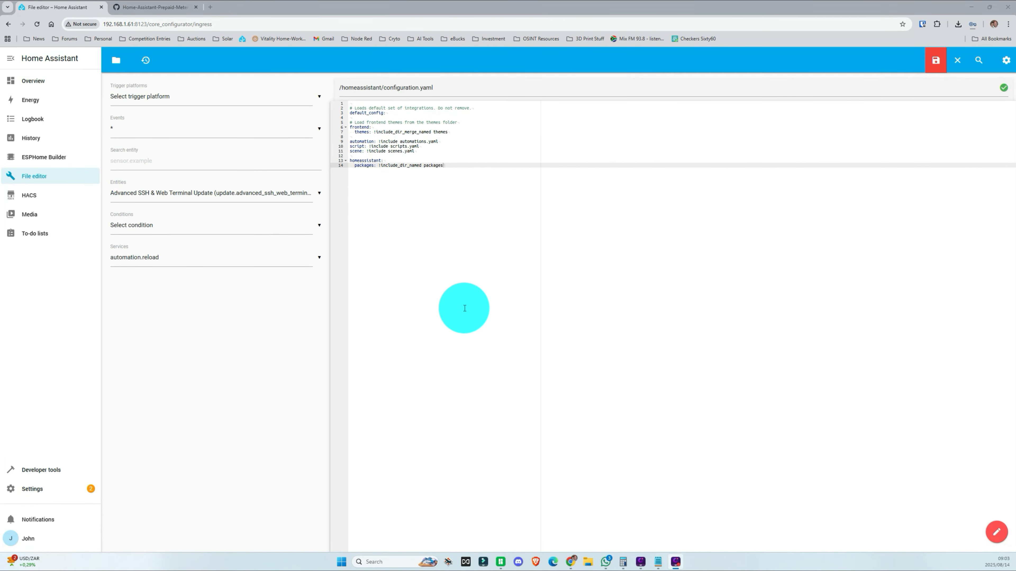
# - Create a new folder named packages in the homeassistant directory
pyautogui.click(116, 61)
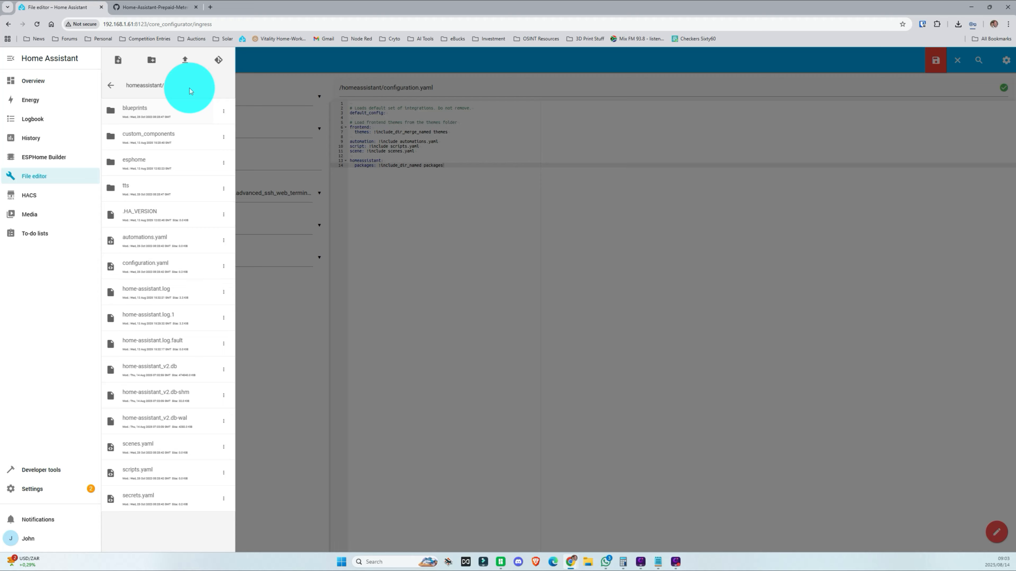
pyautogui.click(151, 60)
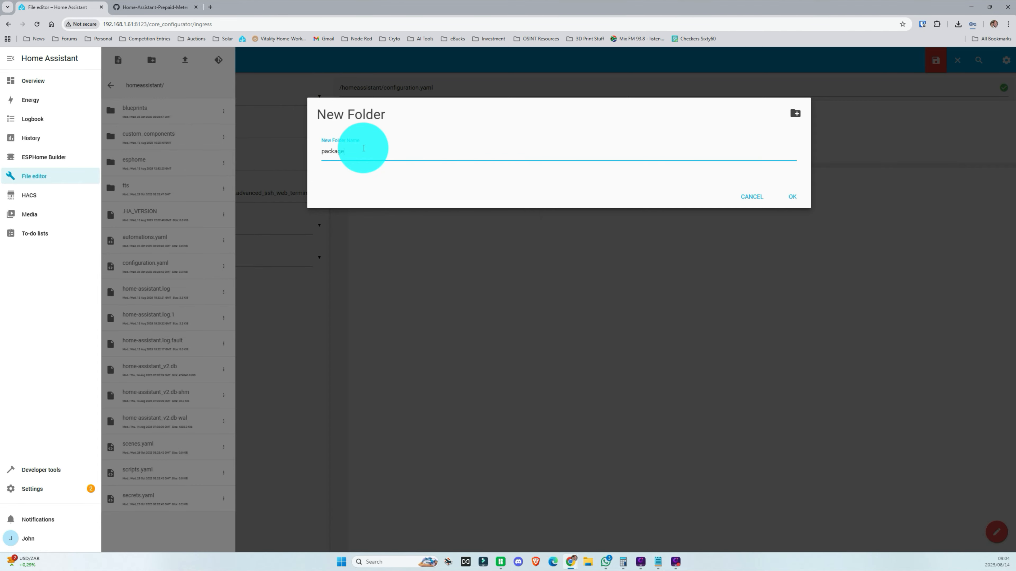
pyautogui.write('packages')
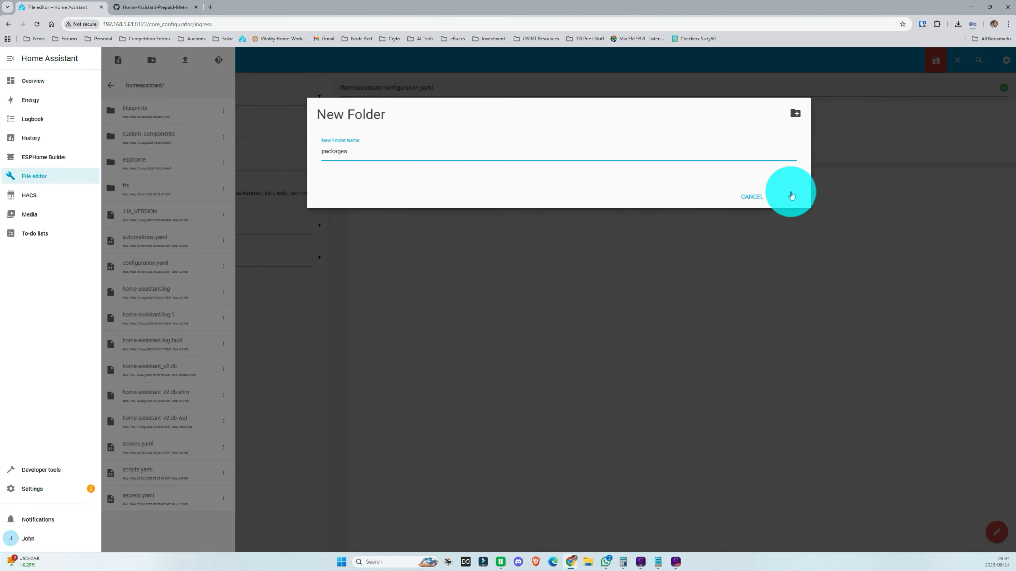
pyautogui.click(792, 197)
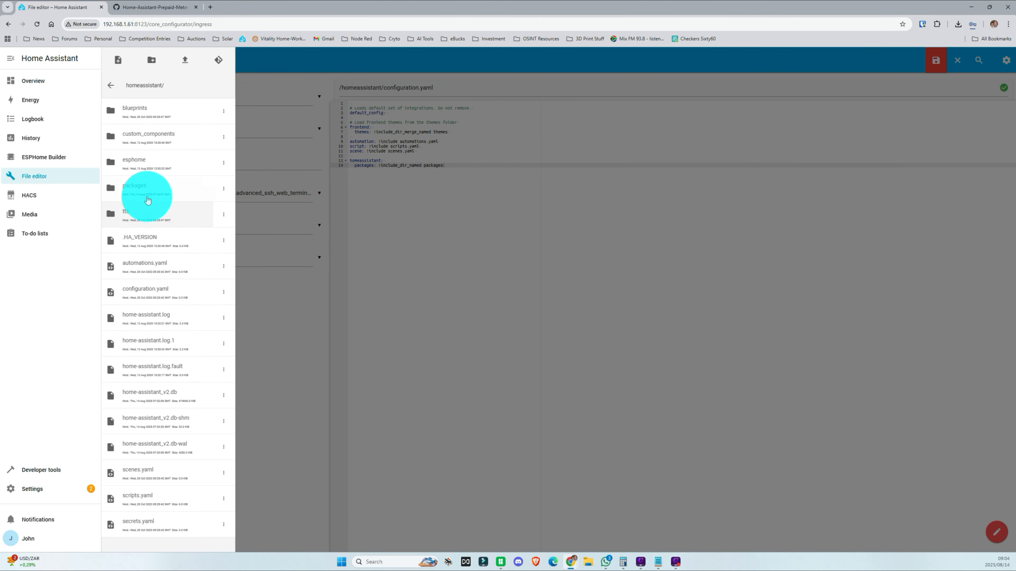
# - Open the packages folder in the File editor and download prepaid_meter.yaml from the Home-Assistant-Prepaid-Meter- GitHub repository
pyautogui.click(142, 185)
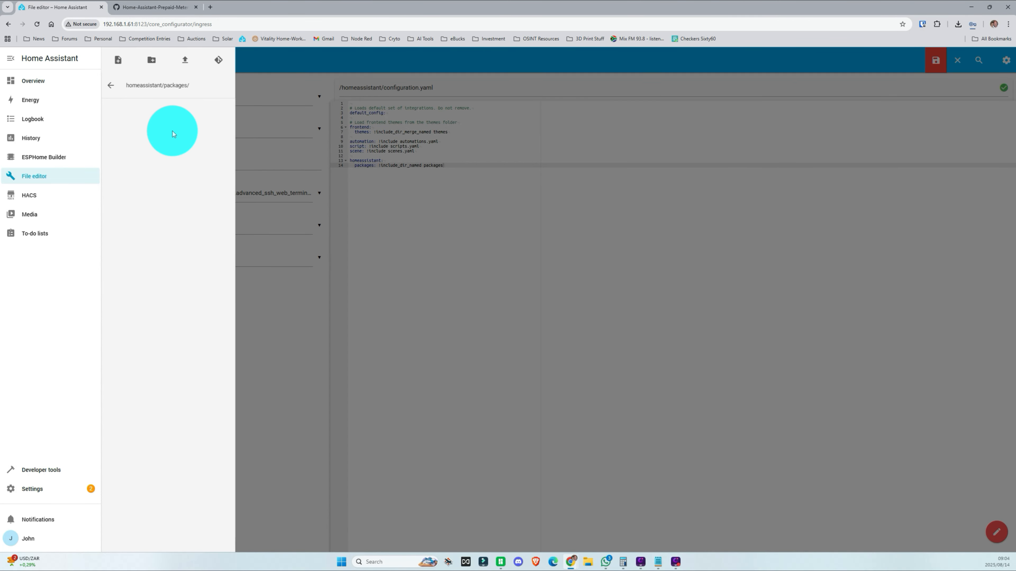
pyautogui.click(160, 8)
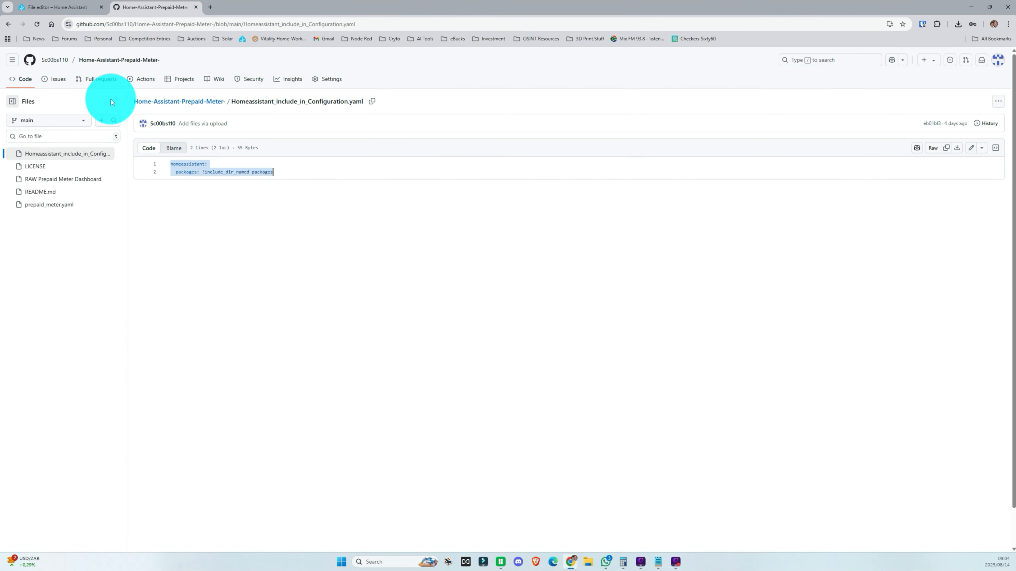
pyautogui.click(101, 61)
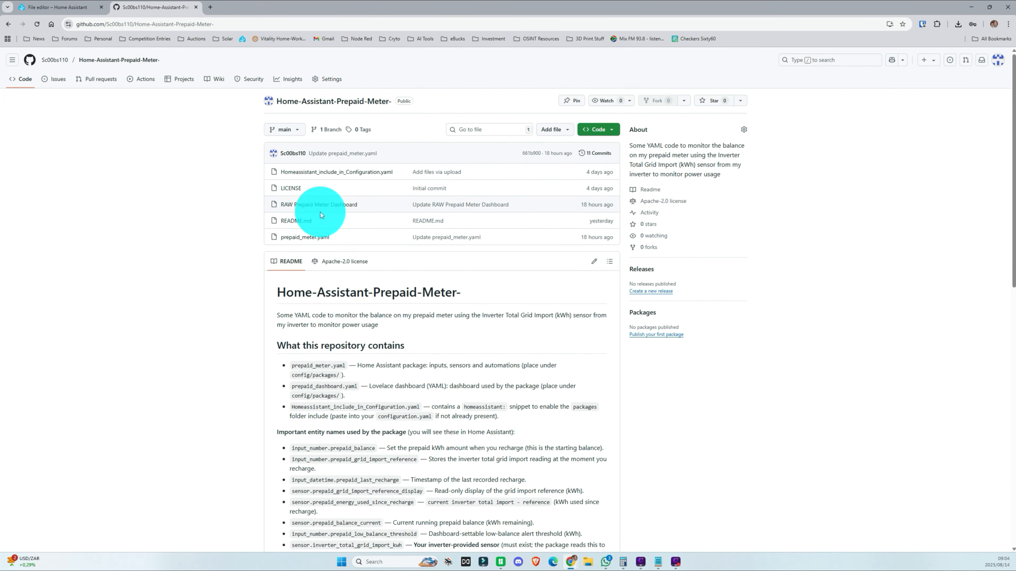
pyautogui.click(320, 238)
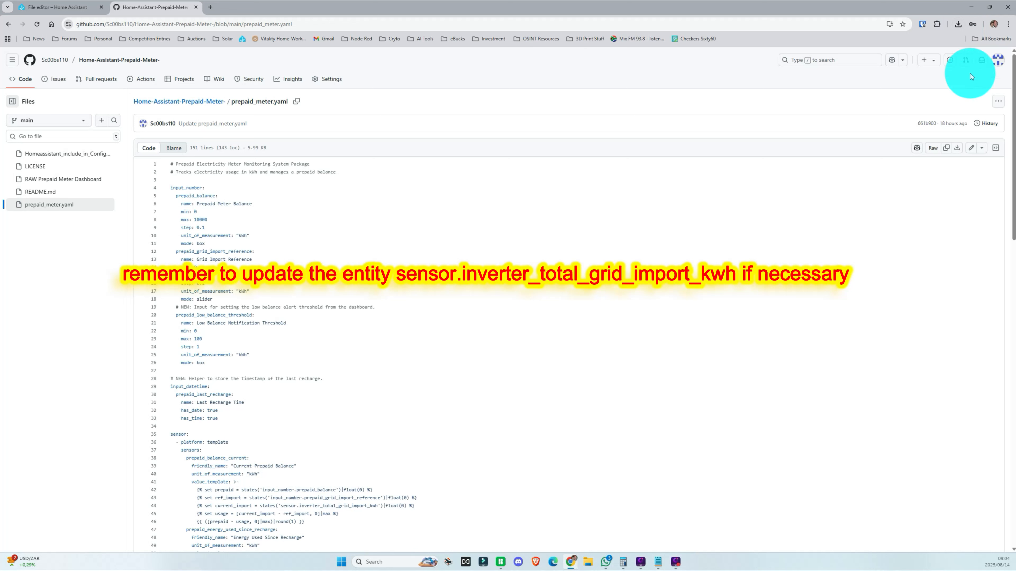
pyautogui.click(957, 149)
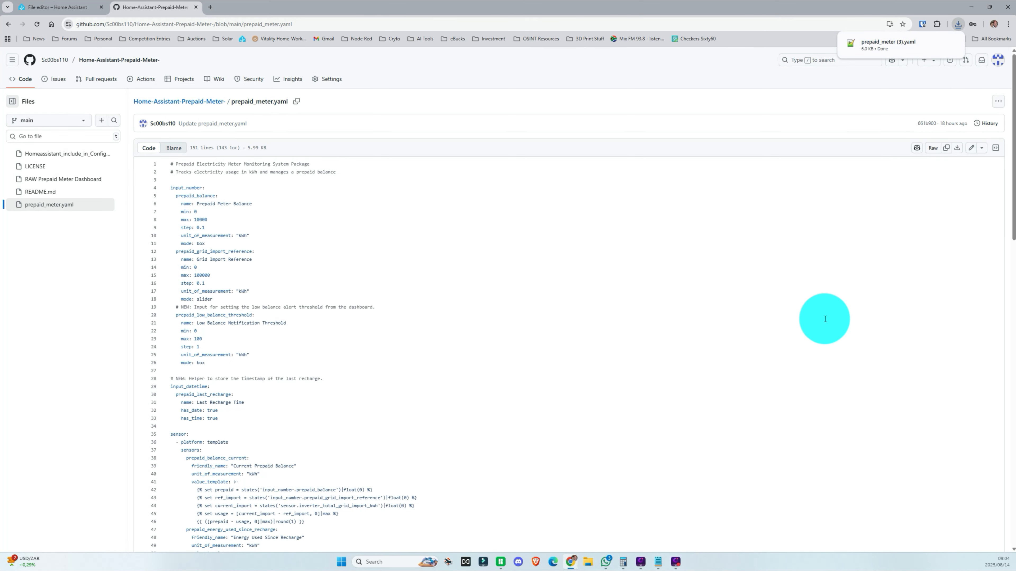
# - Upload the downloaded prepaid meter YAML file to homeassistant/packages in Home Assistant's File editor
pyautogui.click(54, 6)
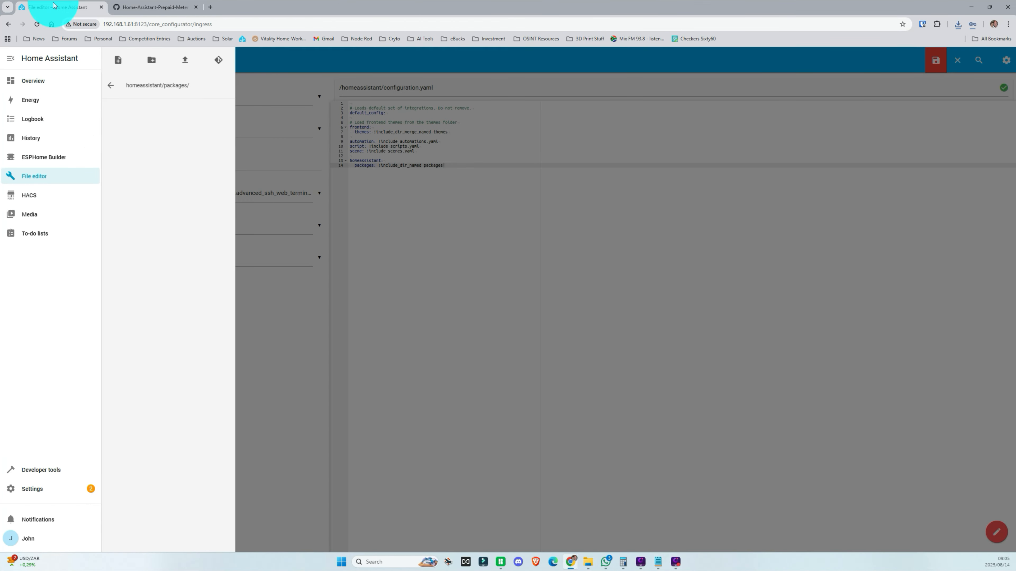
pyautogui.click(184, 60)
pyautogui.click(334, 152)
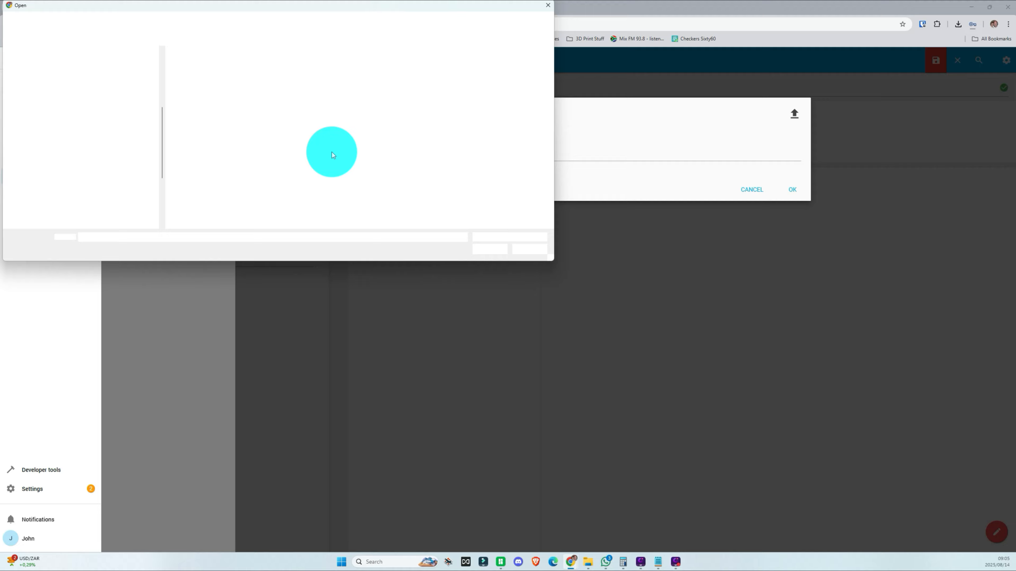
pyautogui.doubleClick(189, 73)
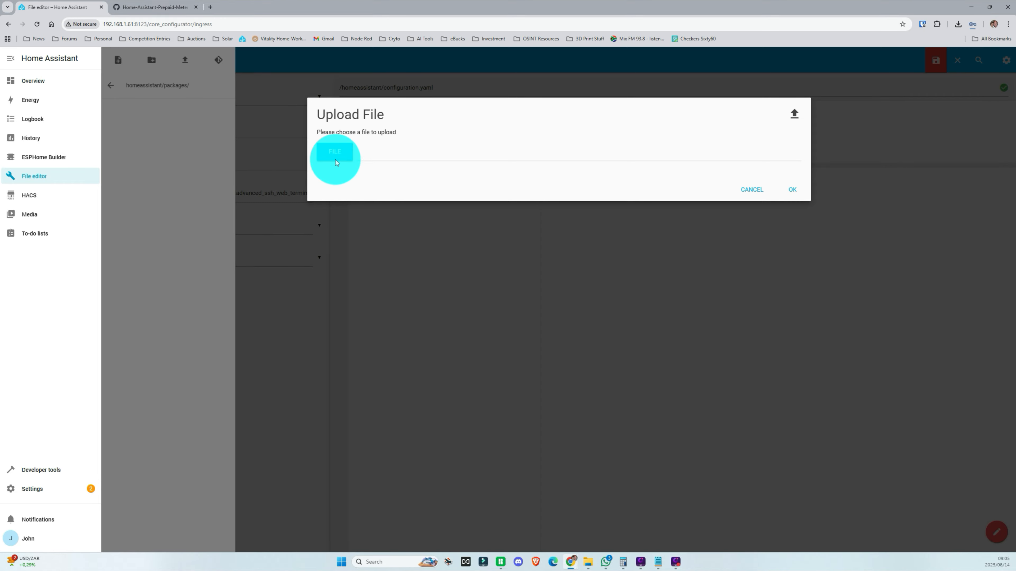
pyautogui.click(793, 190)
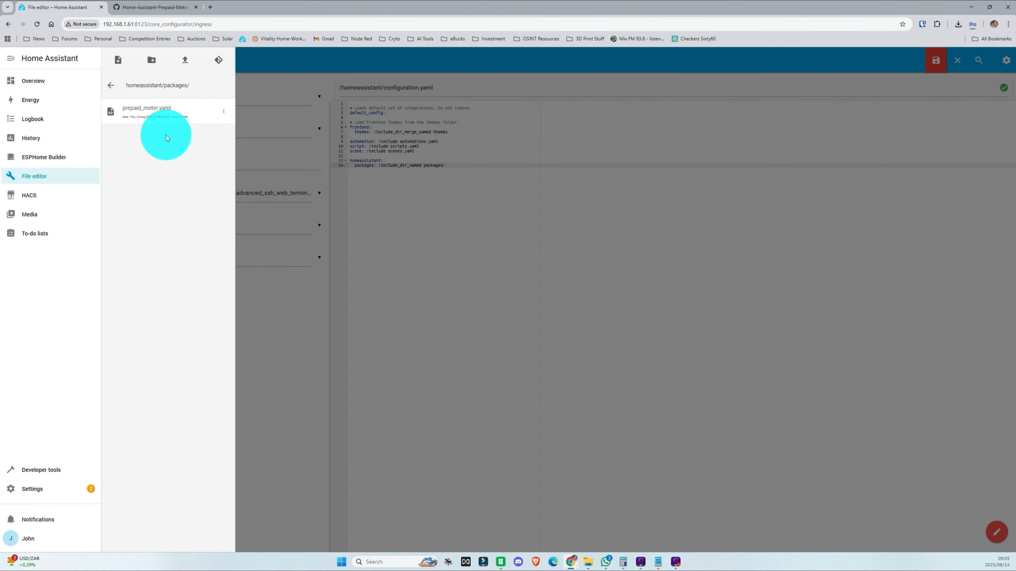
# - Close configuration.yaml without saving its pending changes and open prepaid_meter.yaml from the packages folder
pyautogui.click(151, 116)
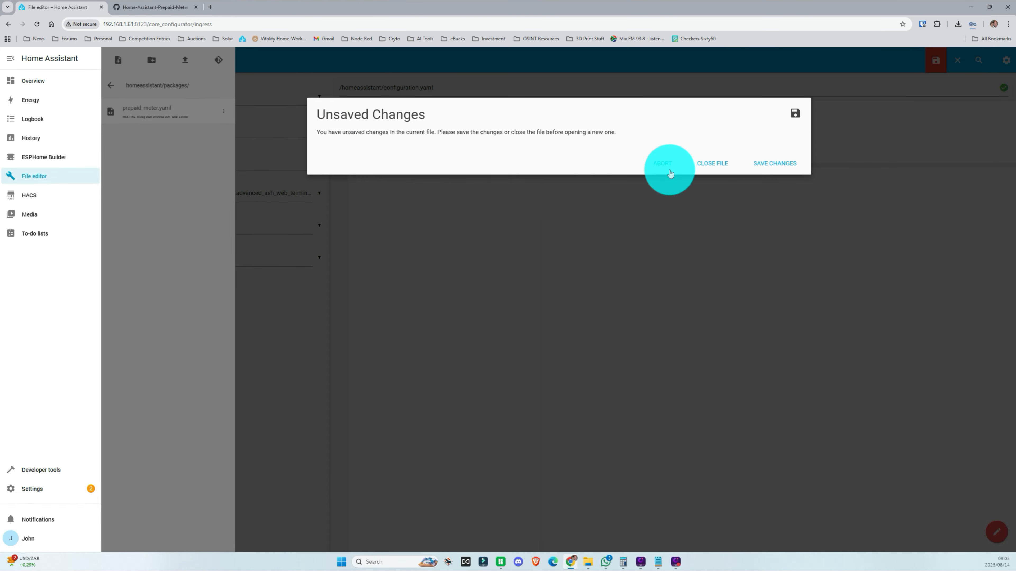
pyautogui.click(713, 163)
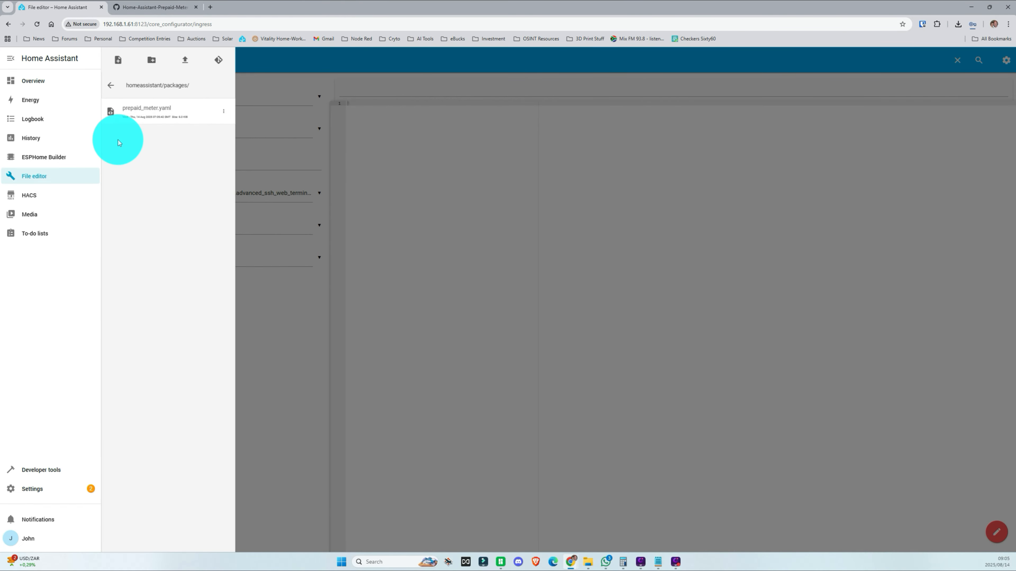
pyautogui.click(136, 110)
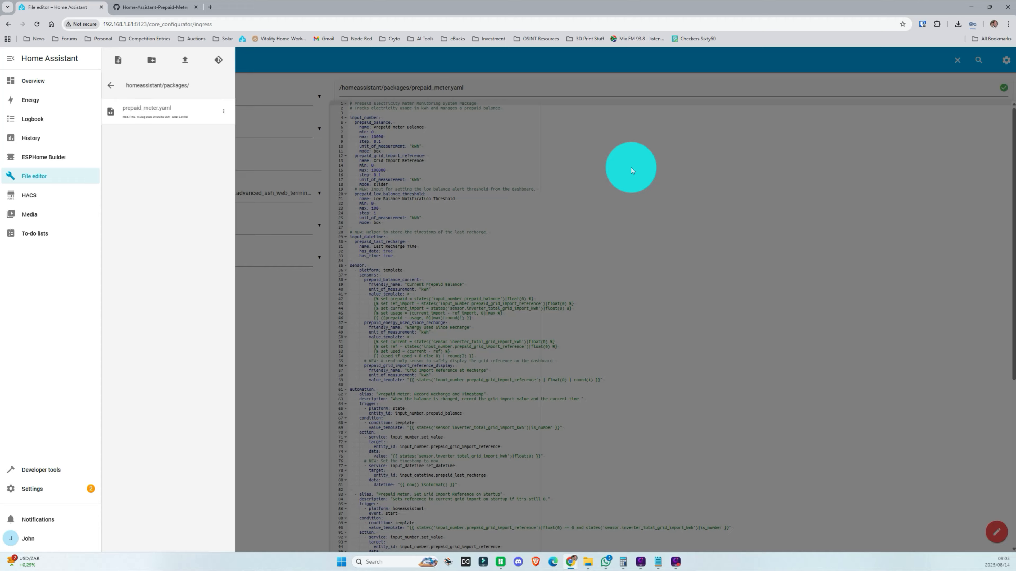
pyautogui.click(631, 170)
# - Review the inputs, template sensors, automations and dashboard section of prepaid_meter.yaml, including its references to sensor.inverter_total_grid_import_kwh
pyautogui.scroll(-1, 431, 180)
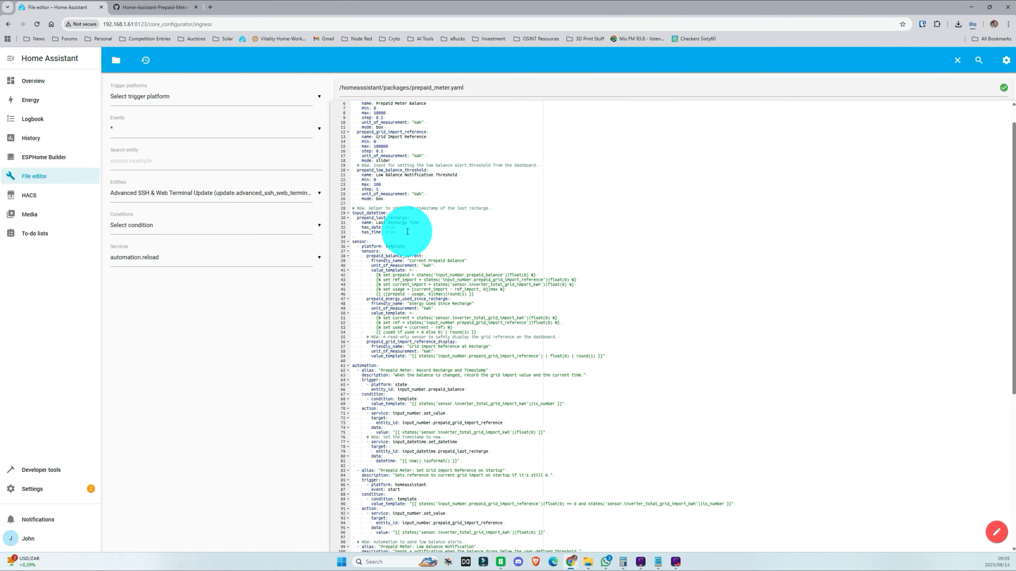
pyautogui.scroll(-3, 408, 313)
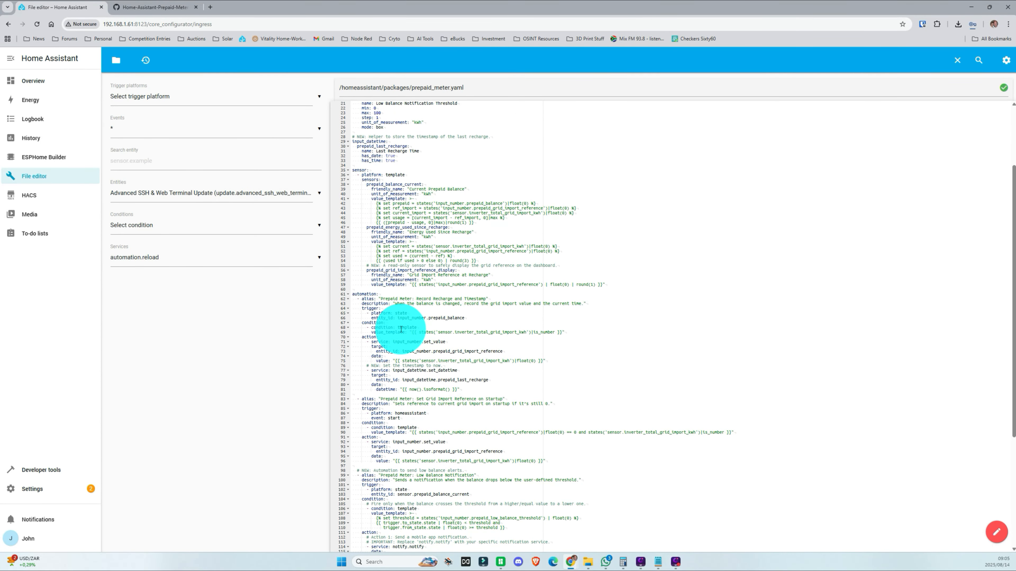
pyautogui.scroll(-7, 401, 328)
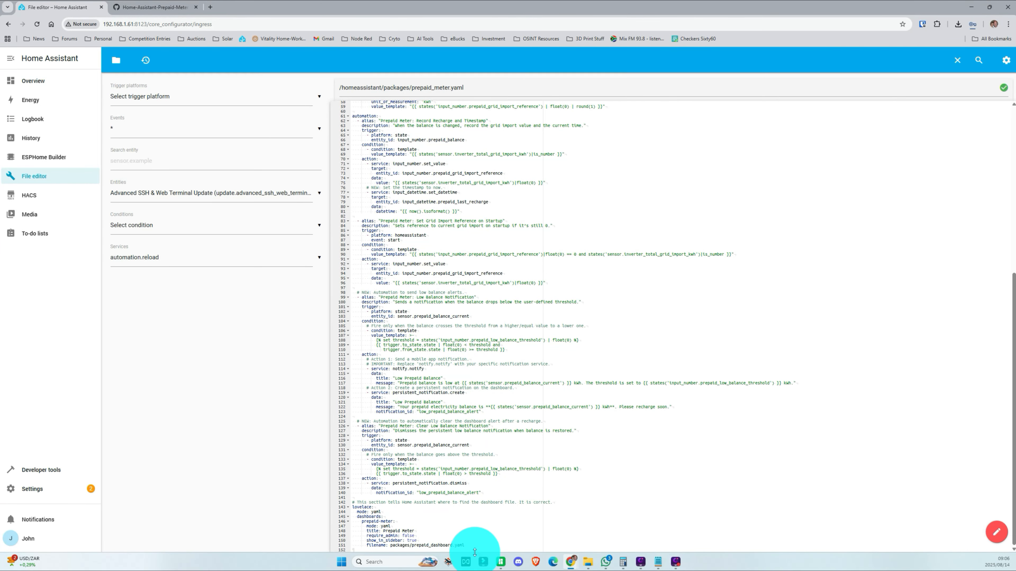
pyautogui.scroll(5, 499, 400)
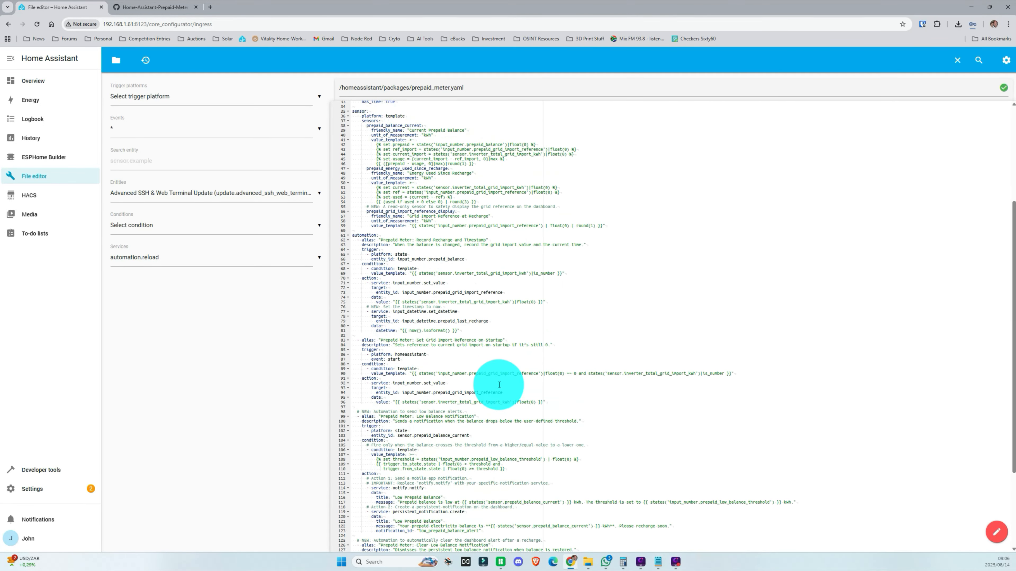
pyautogui.scroll(6, 499, 385)
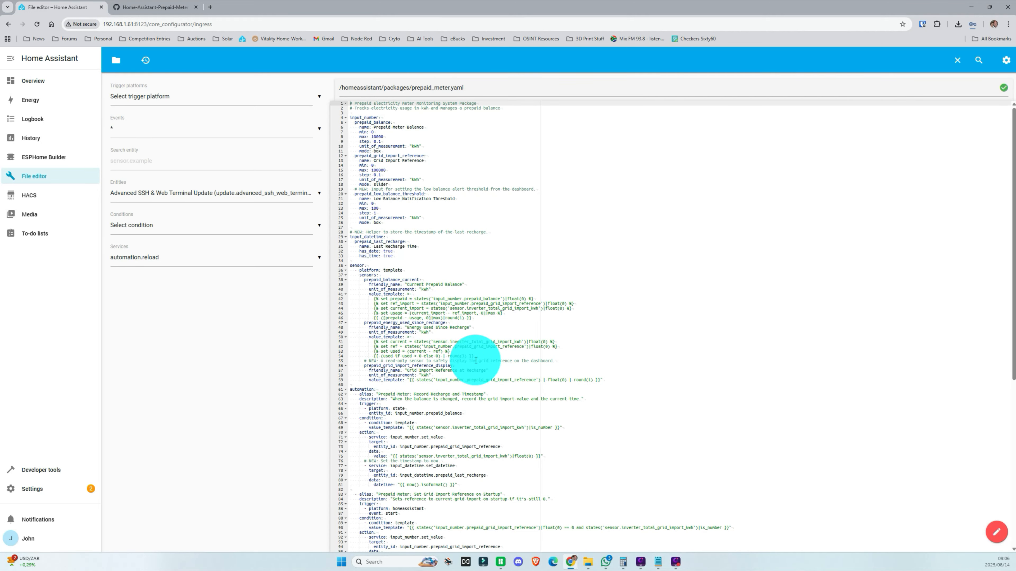
pyautogui.scroll(-5, 531, 368)
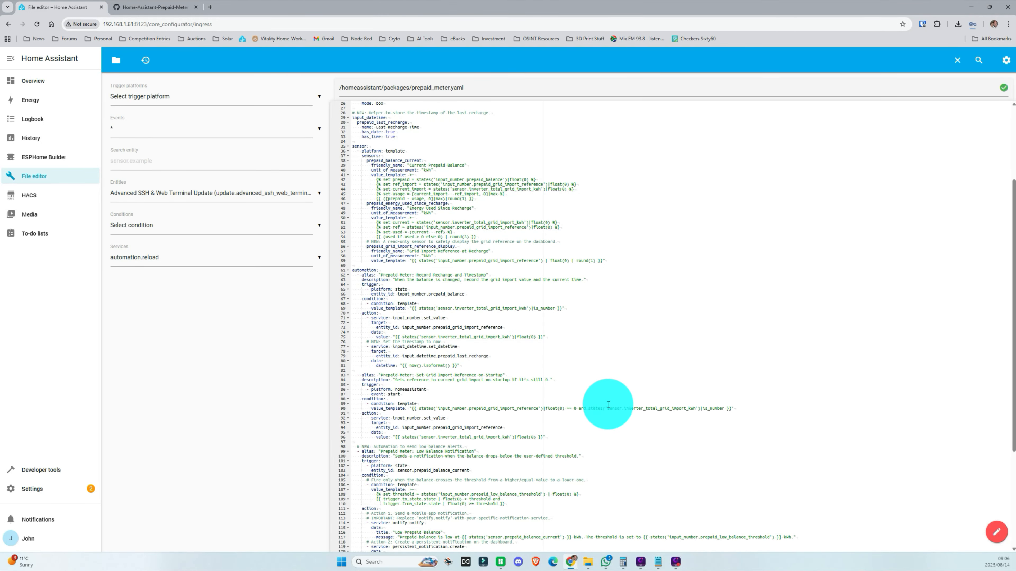
pyautogui.click(116, 61)
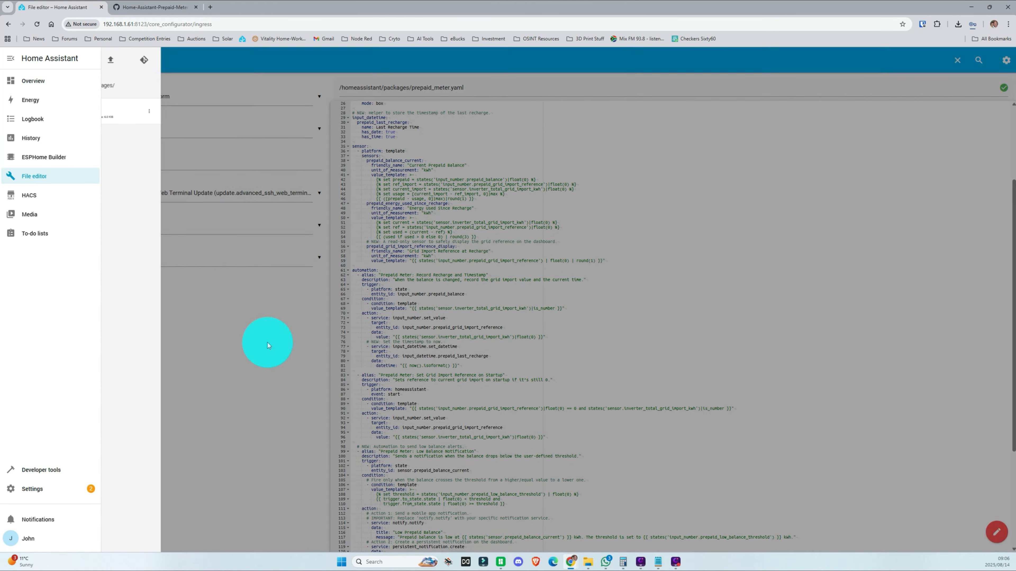
pyautogui.click(267, 342)
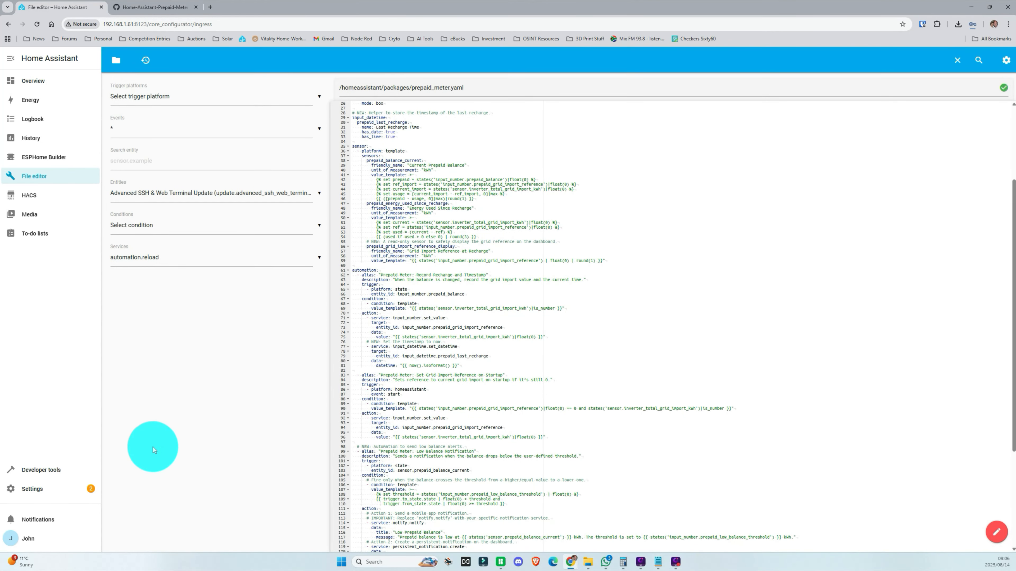
# - Run the configuration check in the developer tools and fully restart Home Assistant
pyautogui.click(40, 496)
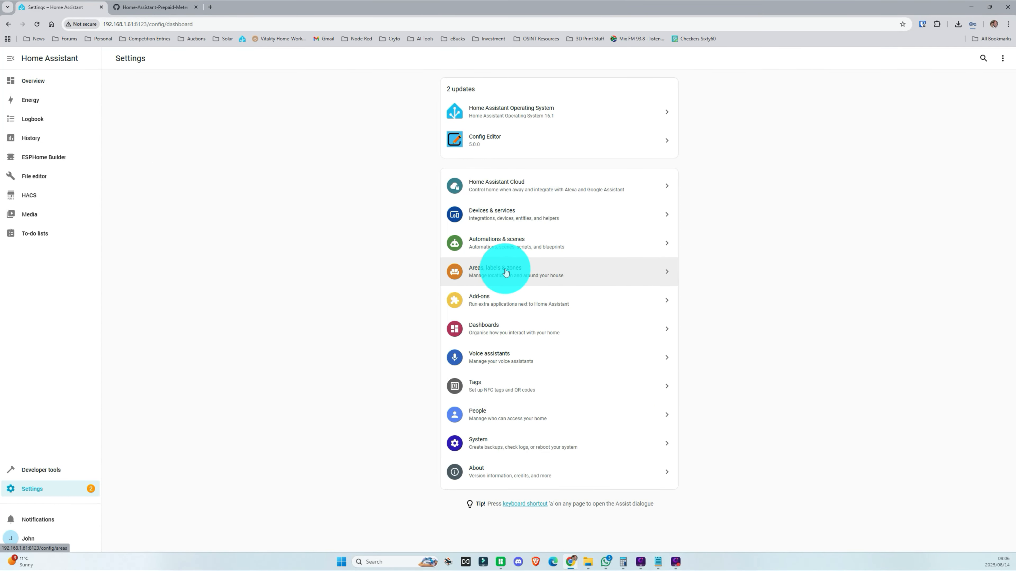
pyautogui.click(1002, 57)
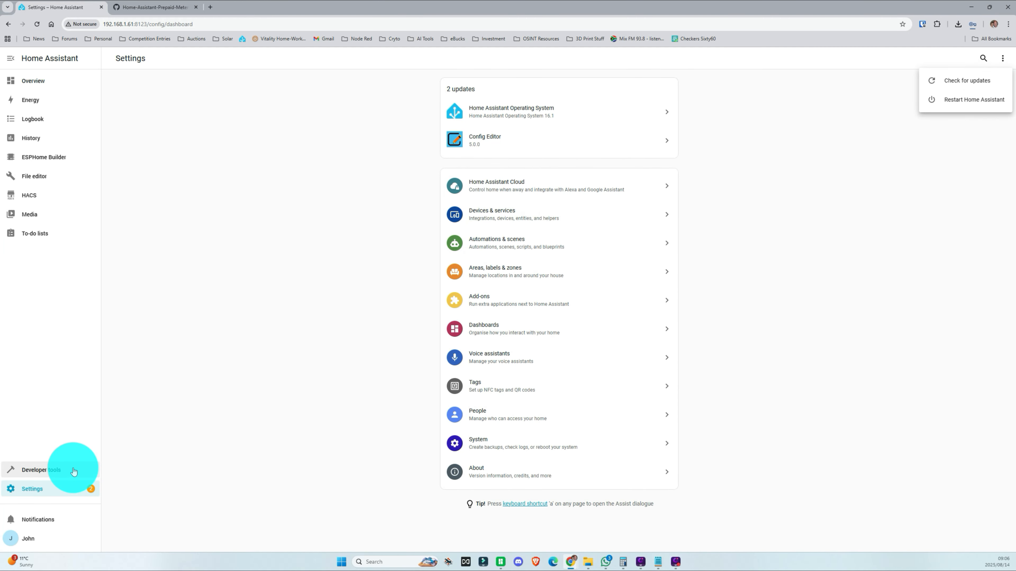
pyautogui.click(52, 470)
pyautogui.click(375, 172)
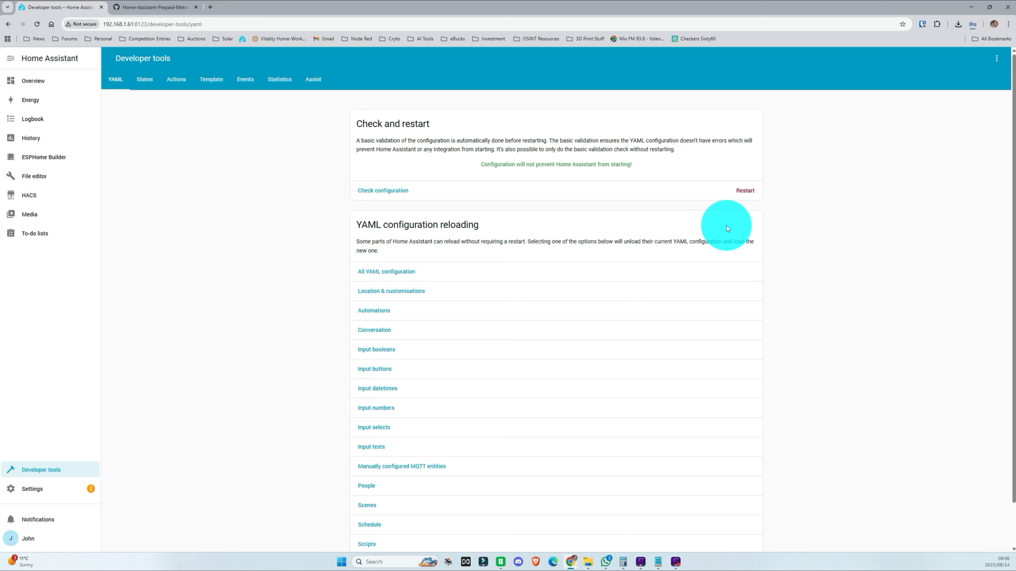
pyautogui.click(746, 191)
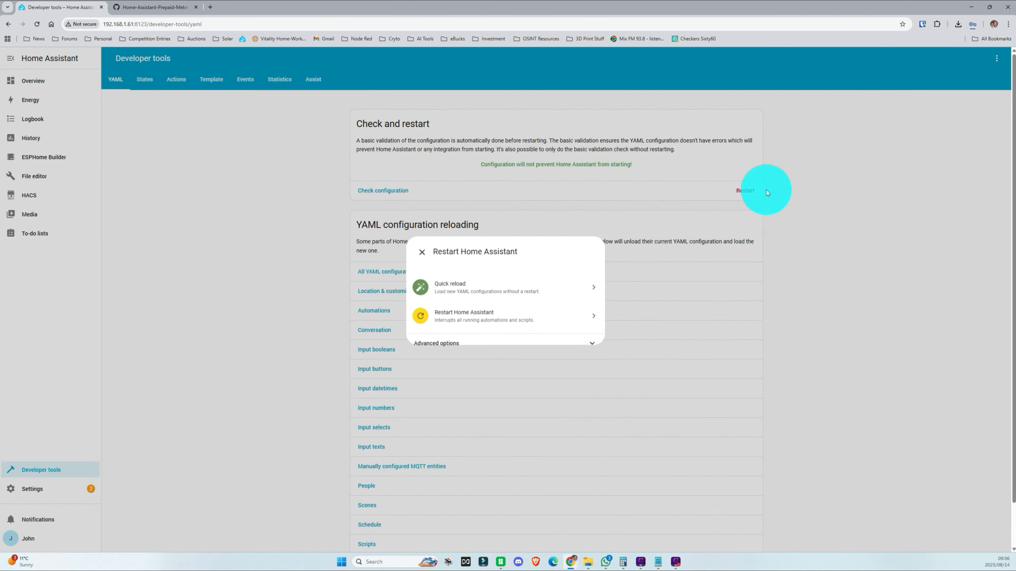
pyautogui.click(482, 319)
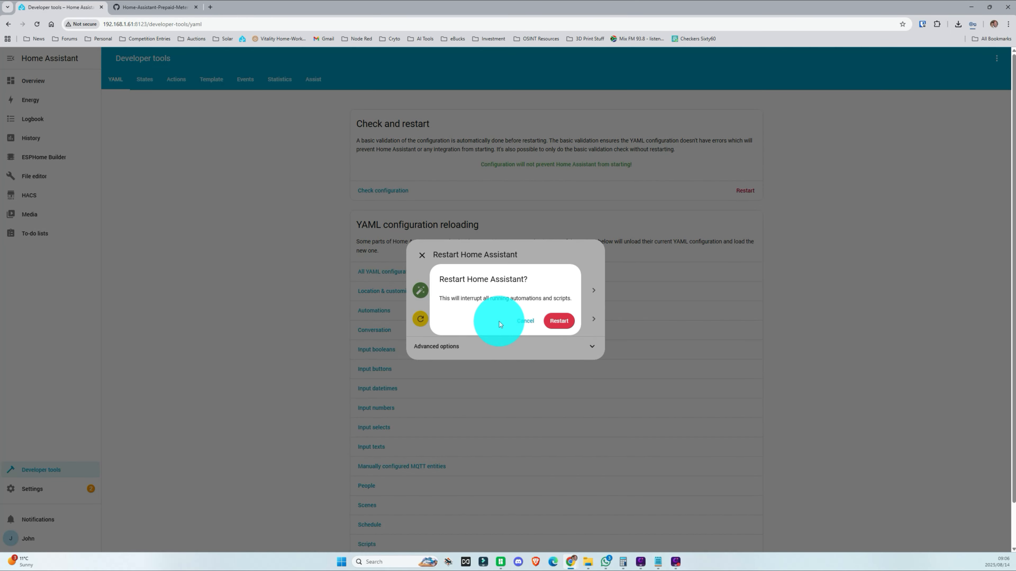
pyautogui.click(557, 320)
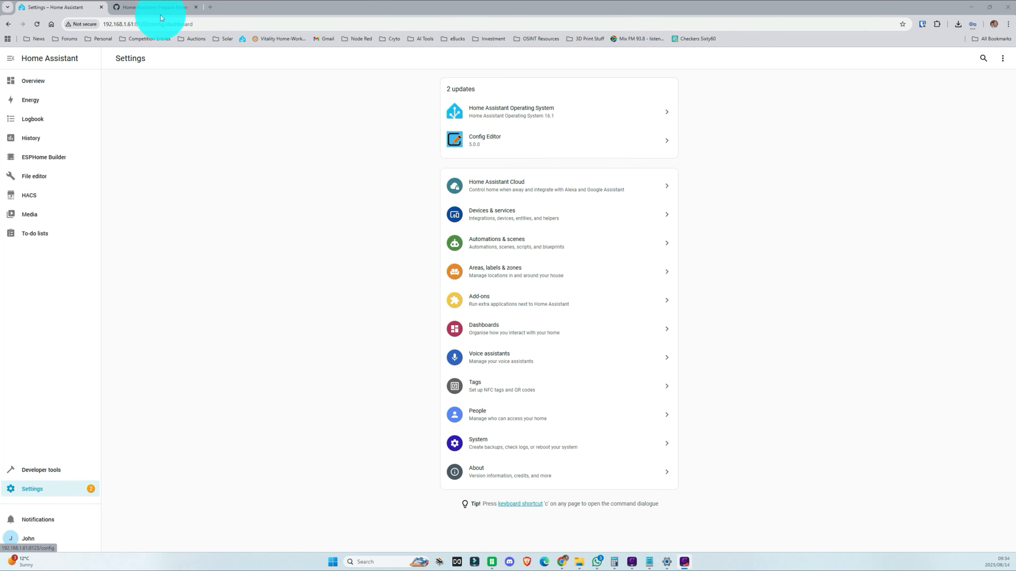
# - Copy all 33 lines of the RAW Prepaid Meter Dashboard file from the Home-Assistant-Prepaid-Meter- GitHub repository
pyautogui.click(156, 7)
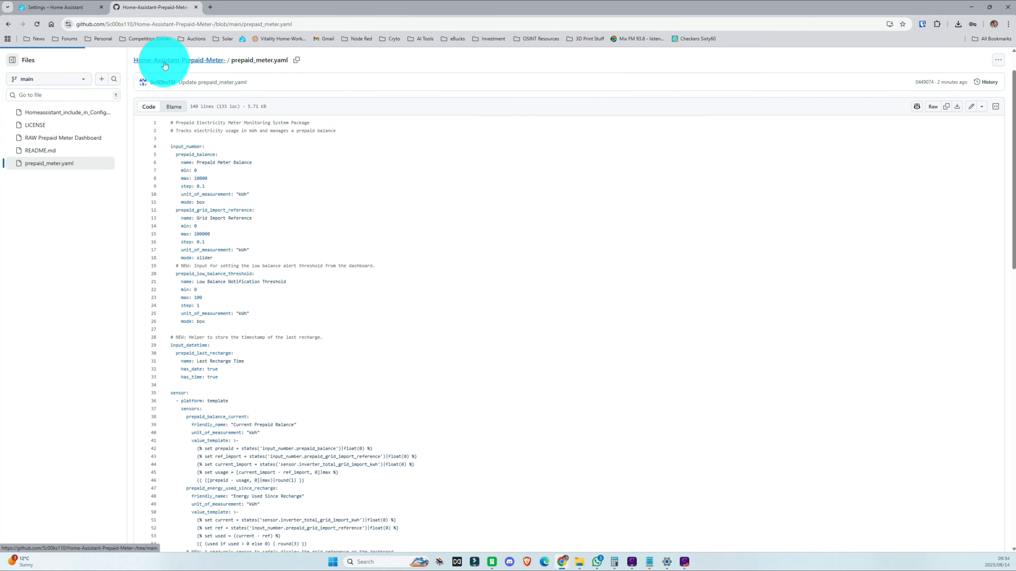
pyautogui.click(182, 60)
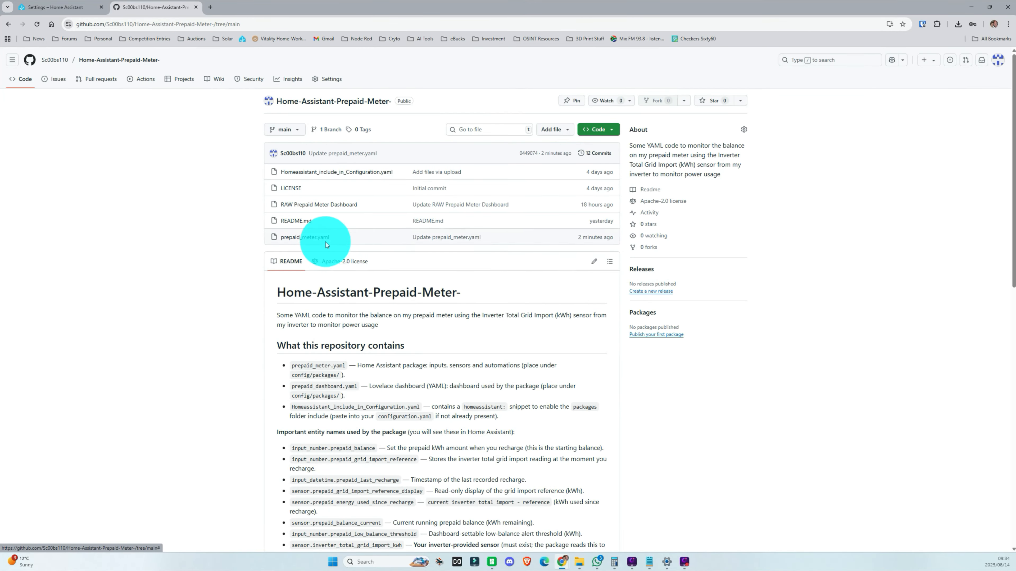
pyautogui.click(328, 205)
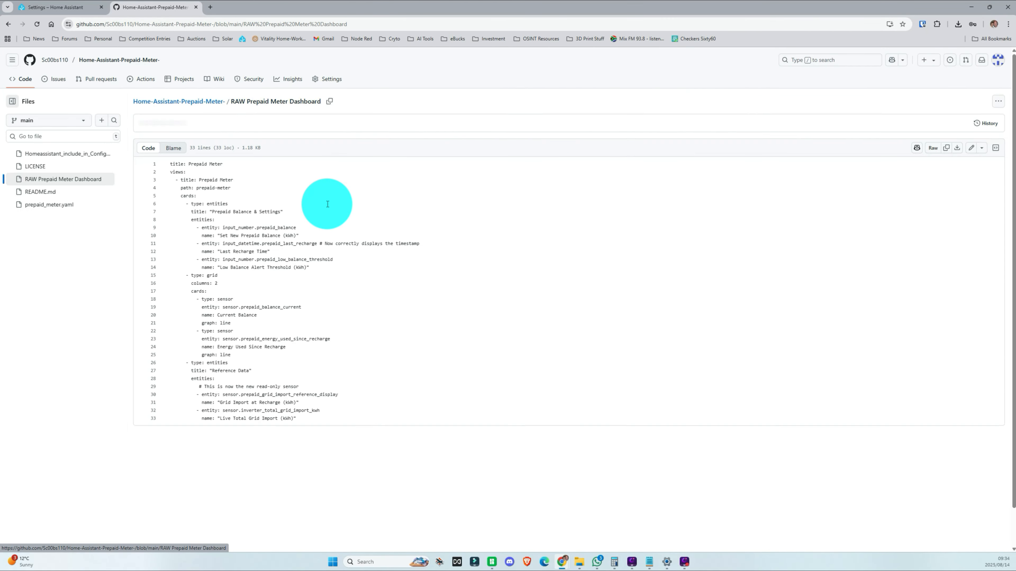
pyautogui.moveTo(339, 418); pyautogui.dragTo(160, 171)
pyautogui.rightClick(187, 162)
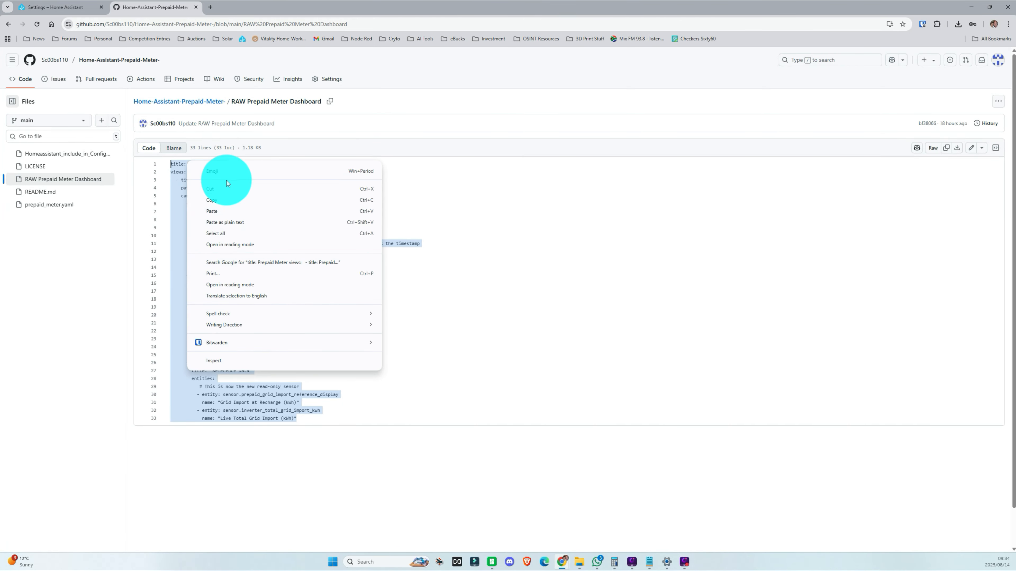
pyautogui.click(234, 200)
# - Create a new dashboard from scratch in Home Assistant, titled Power Meter with the URL power-meter and shown in the sidebar
pyautogui.click(54, 7)
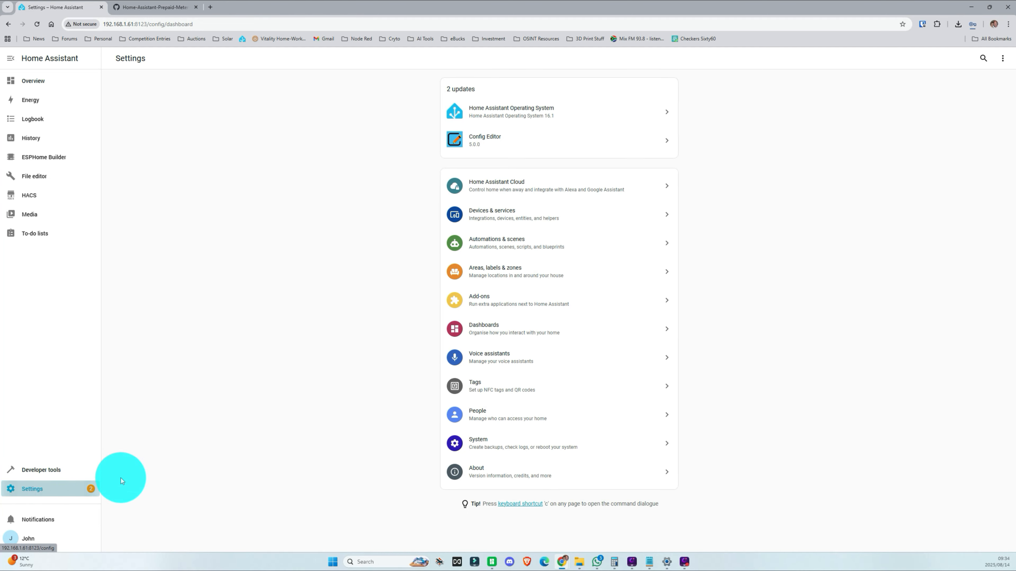
pyautogui.click(527, 334)
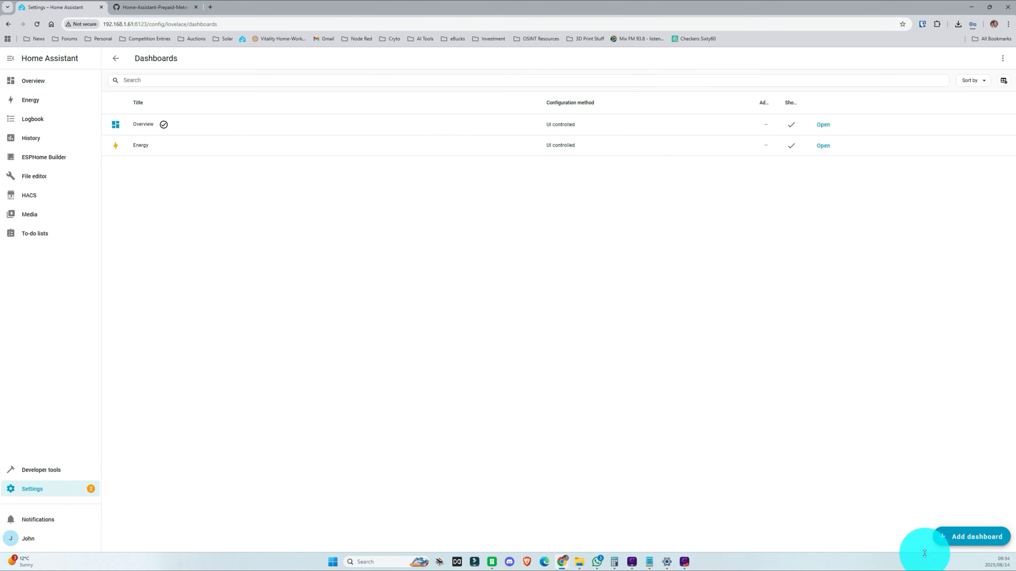
pyautogui.click(960, 538)
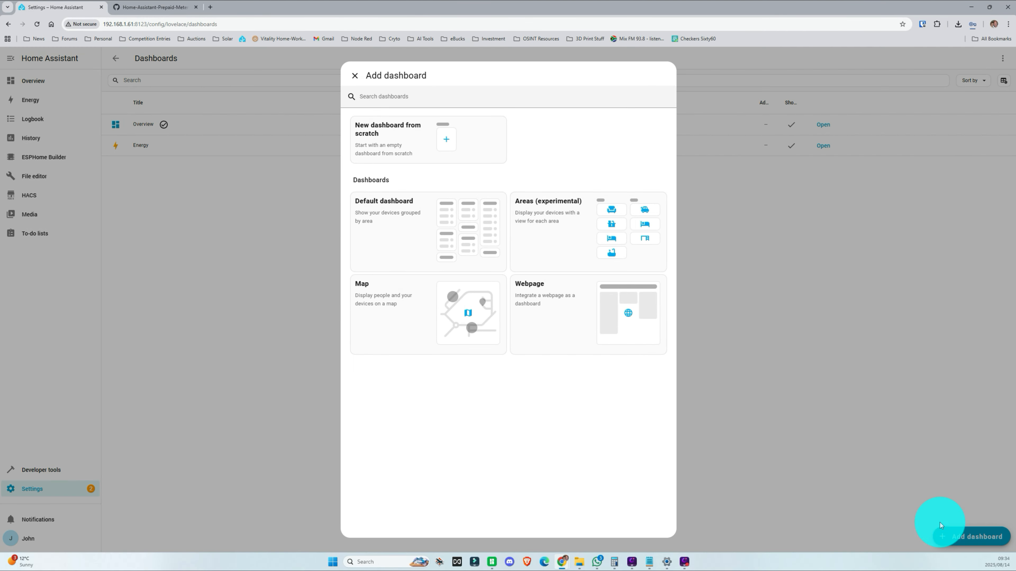
pyautogui.click(403, 134)
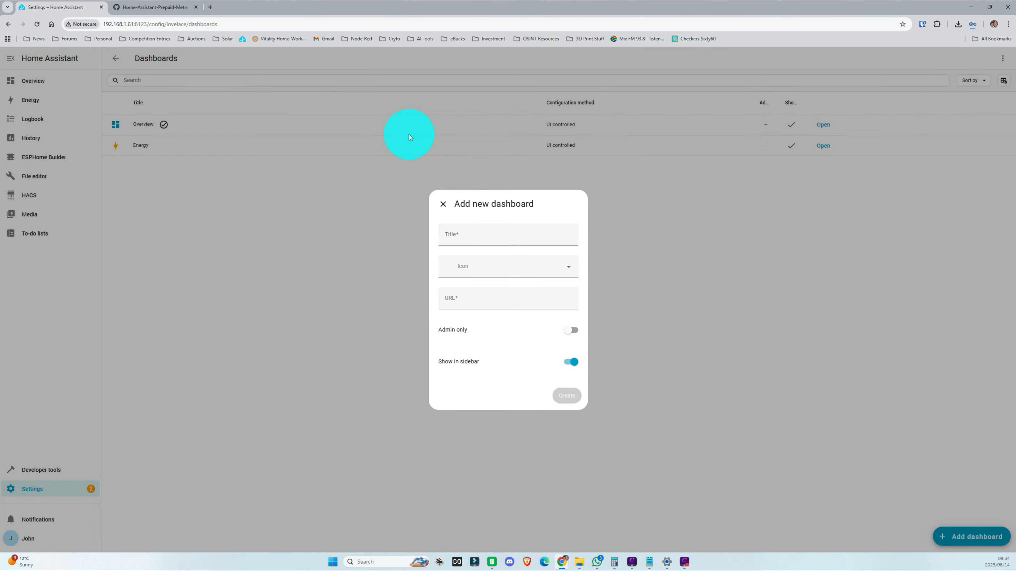
pyautogui.click(468, 241)
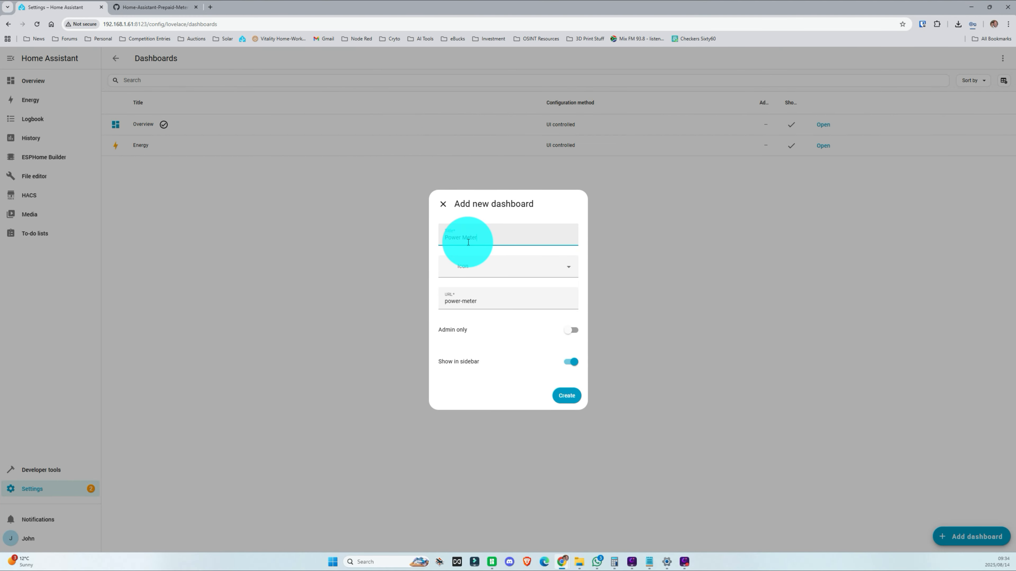
pyautogui.click(568, 396)
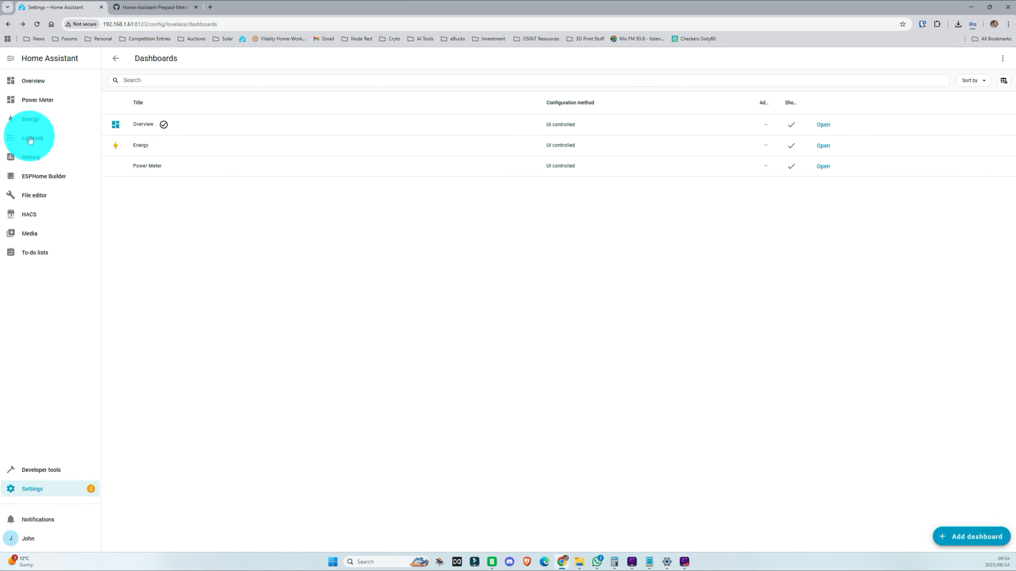
# - Replace the Power Meter dashboard's raw configuration with the copied Prepaid Meter YAML, save it without comments and finish editing
pyautogui.click(38, 99)
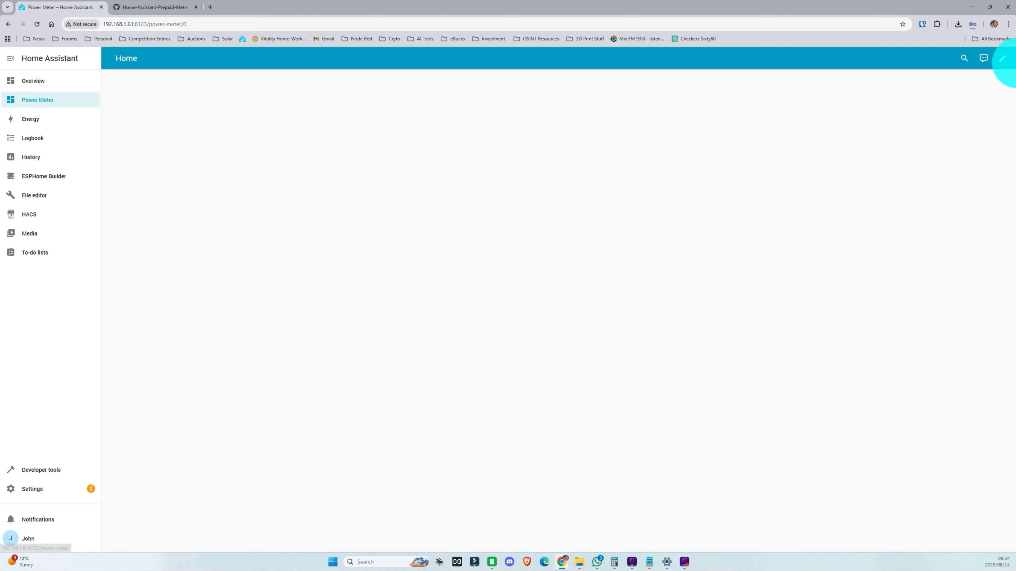
pyautogui.click(1003, 61)
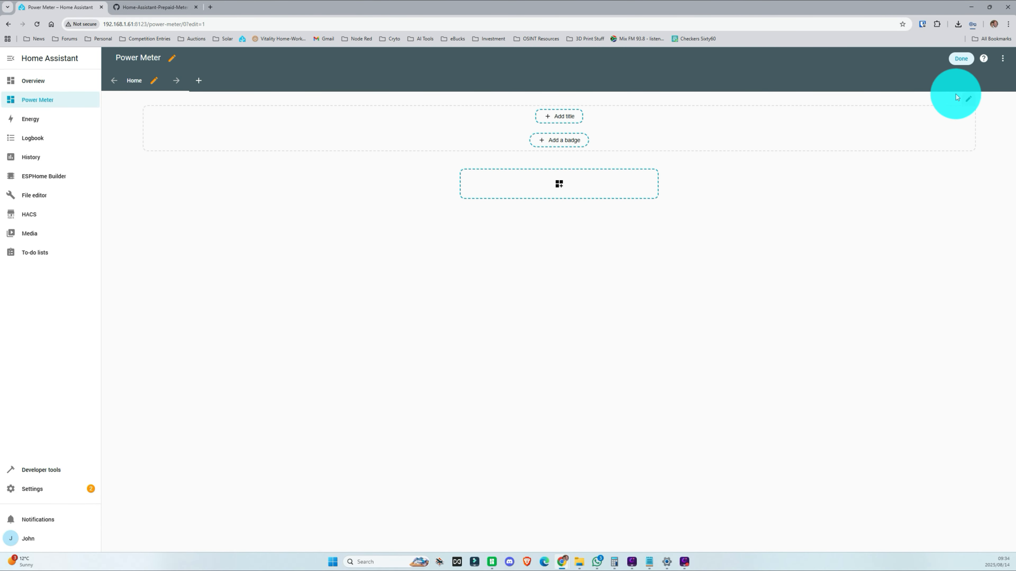
pyautogui.click(1003, 62)
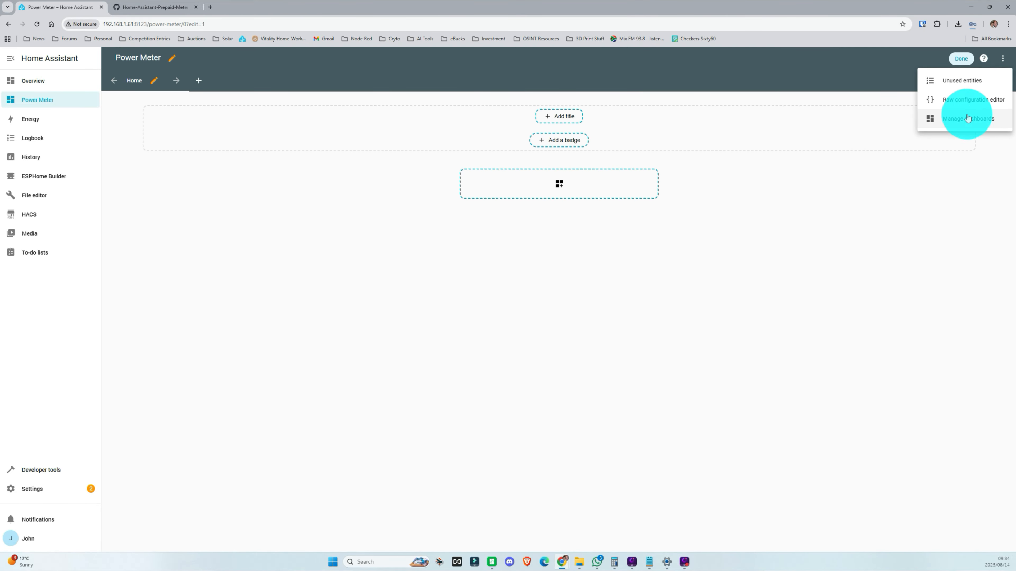
pyautogui.click(953, 100)
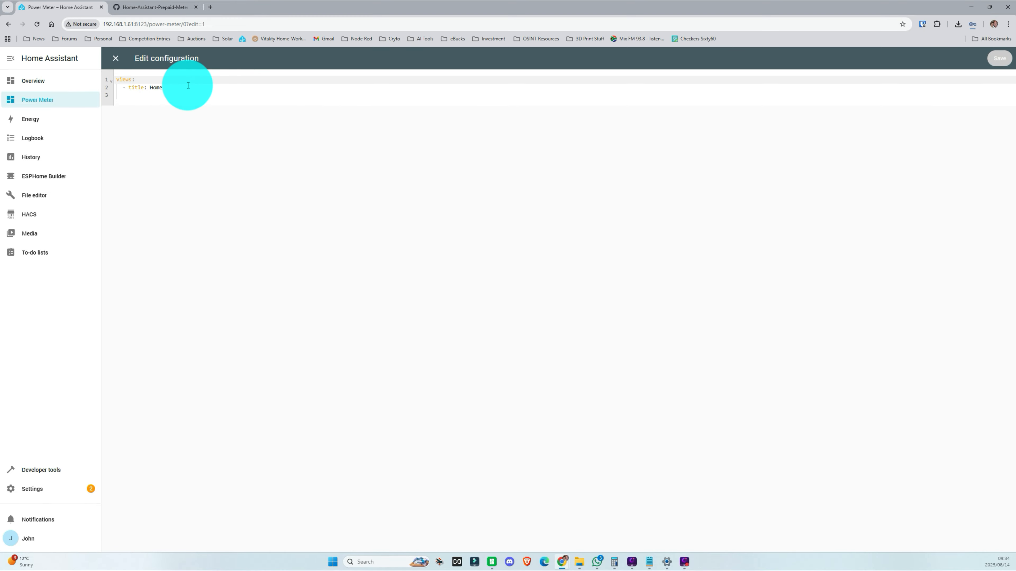
pyautogui.moveTo(184, 91); pyautogui.dragTo(121, 72)
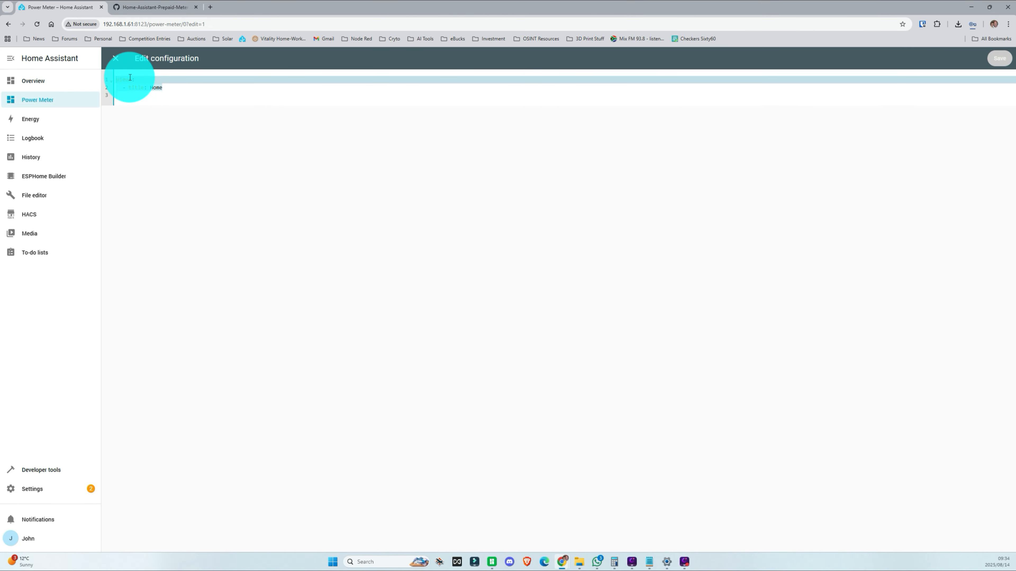
pyautogui.press('BackSpace')
pyautogui.hotkey('ctrl', 'v')
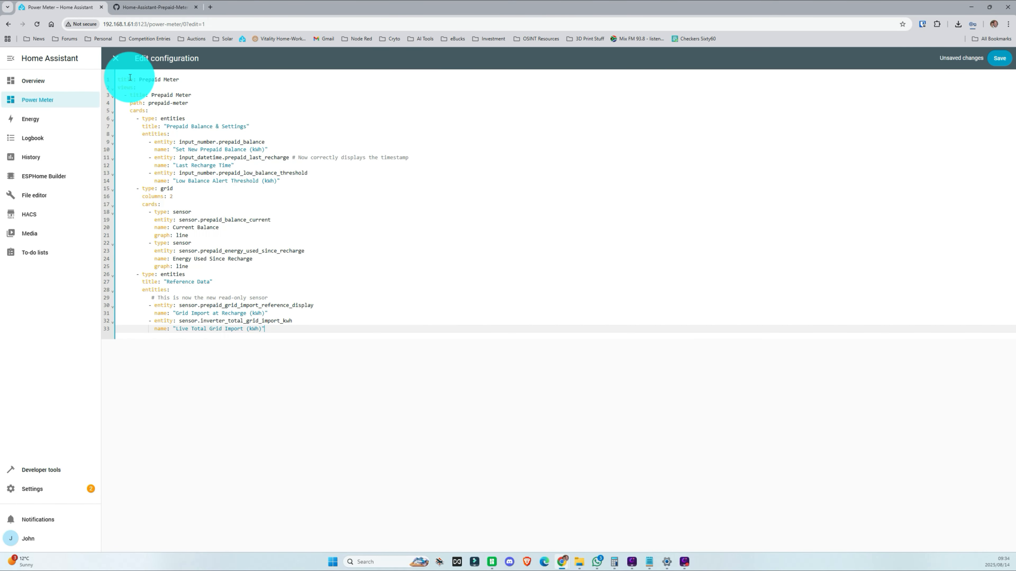
pyautogui.click(999, 58)
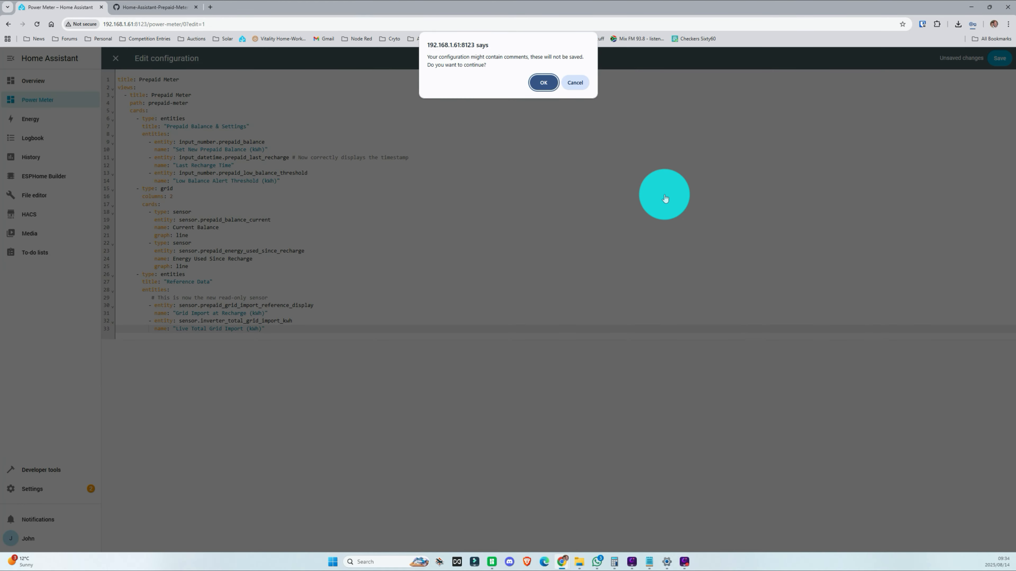
pyautogui.click(544, 83)
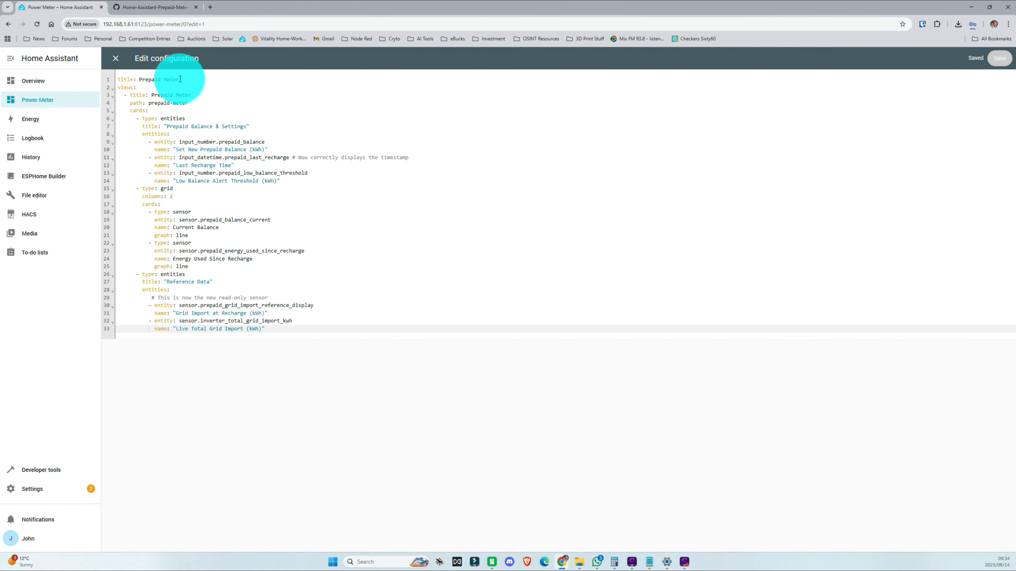
pyautogui.click(115, 58)
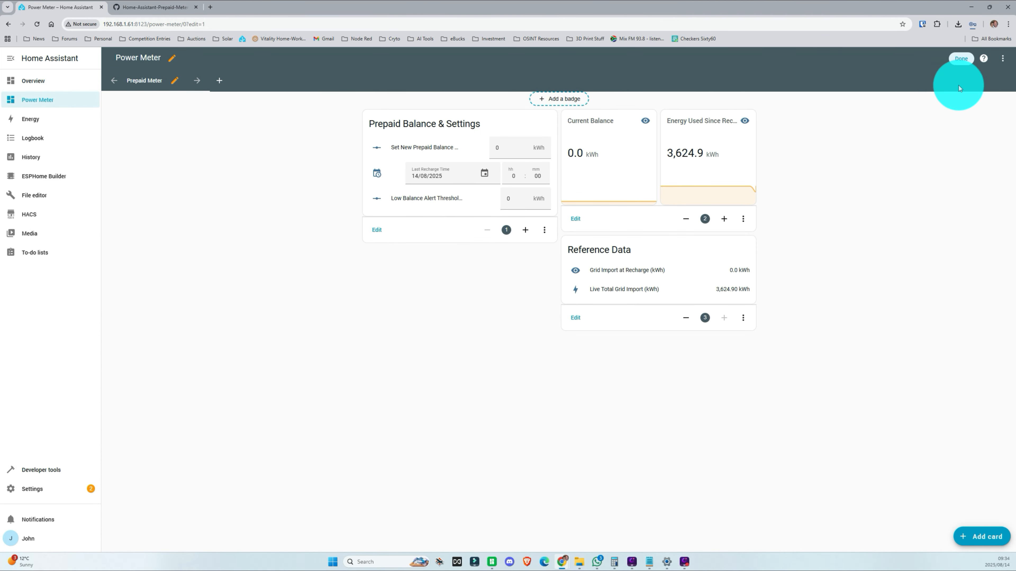
pyautogui.click(960, 59)
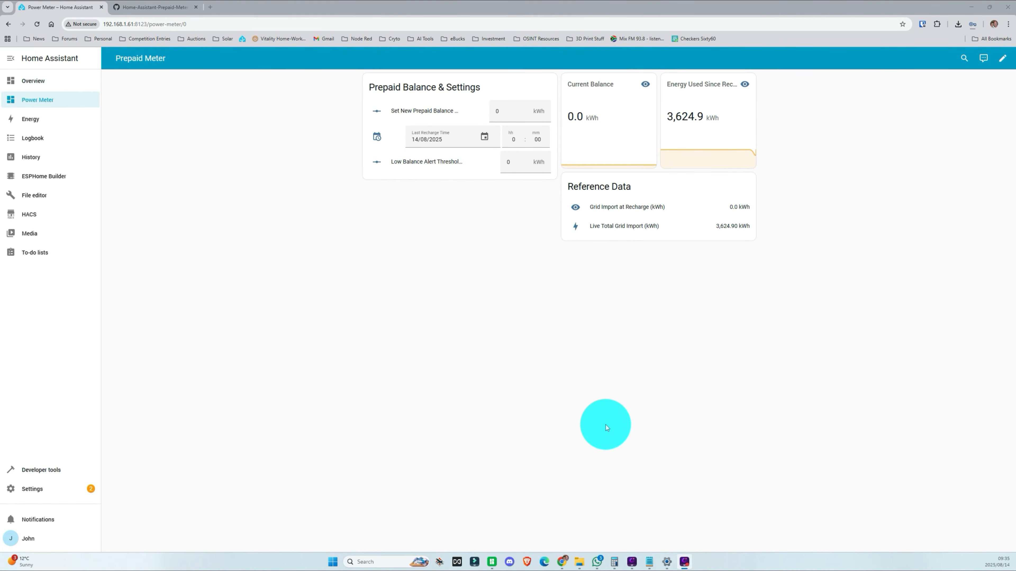
# - Set the new prepaid balance to 321 kWh and the low balance alert threshold to 50 kWh
pyautogui.click(506, 111)
pyautogui.moveTo(505, 110); pyautogui.dragTo(480, 114)
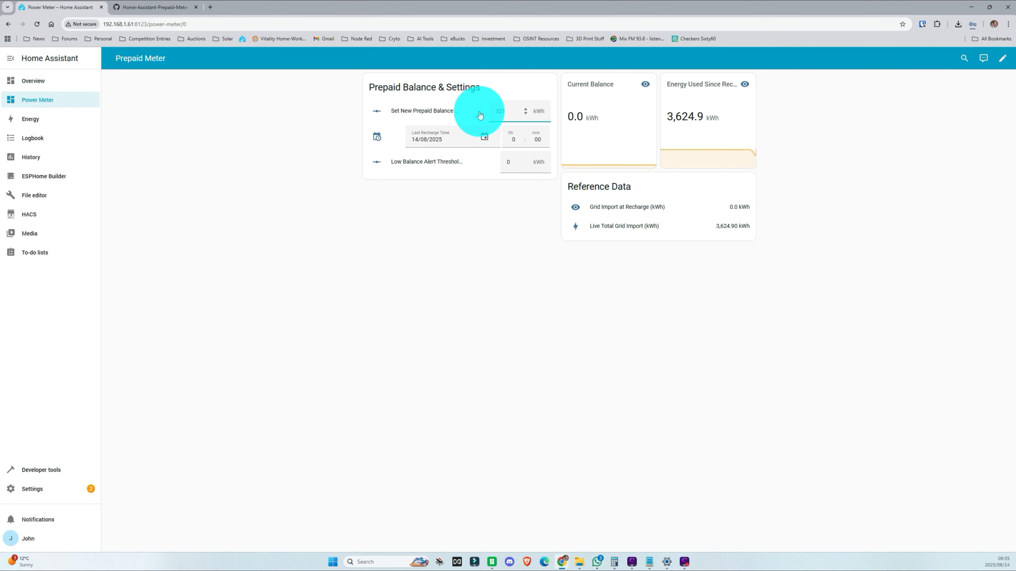
pyautogui.press('Return')
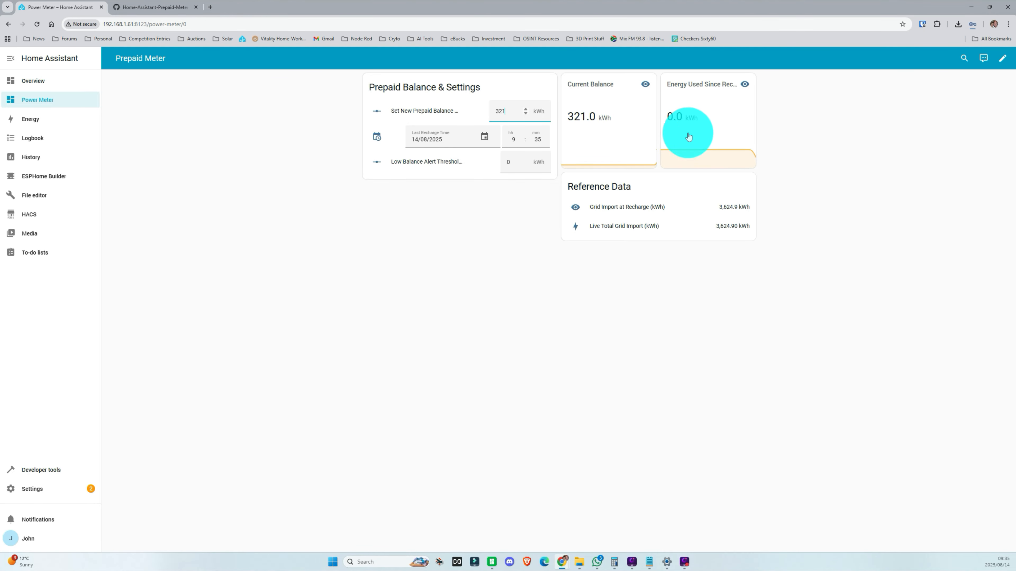
pyautogui.click(507, 163)
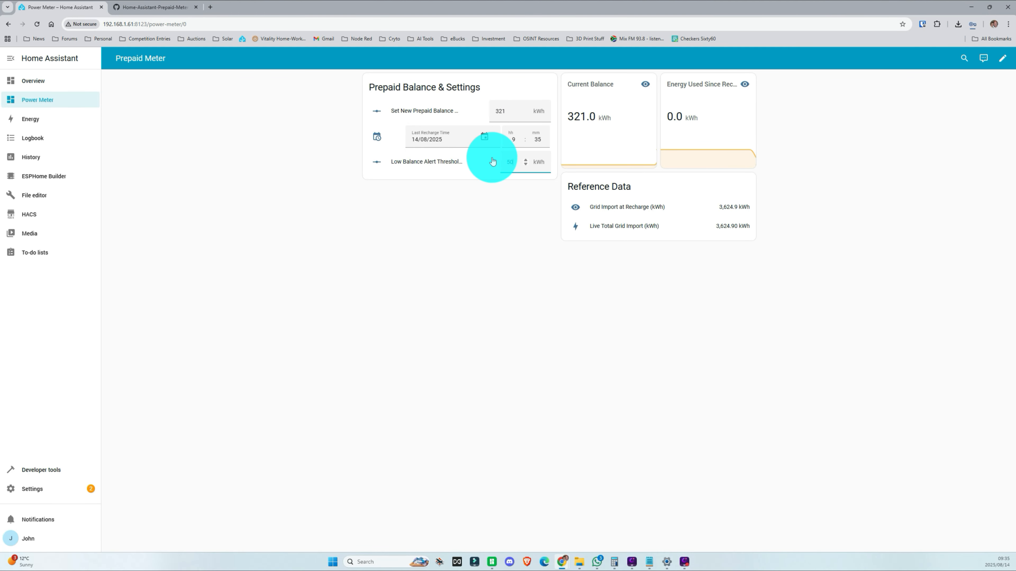
pyautogui.click(553, 242)
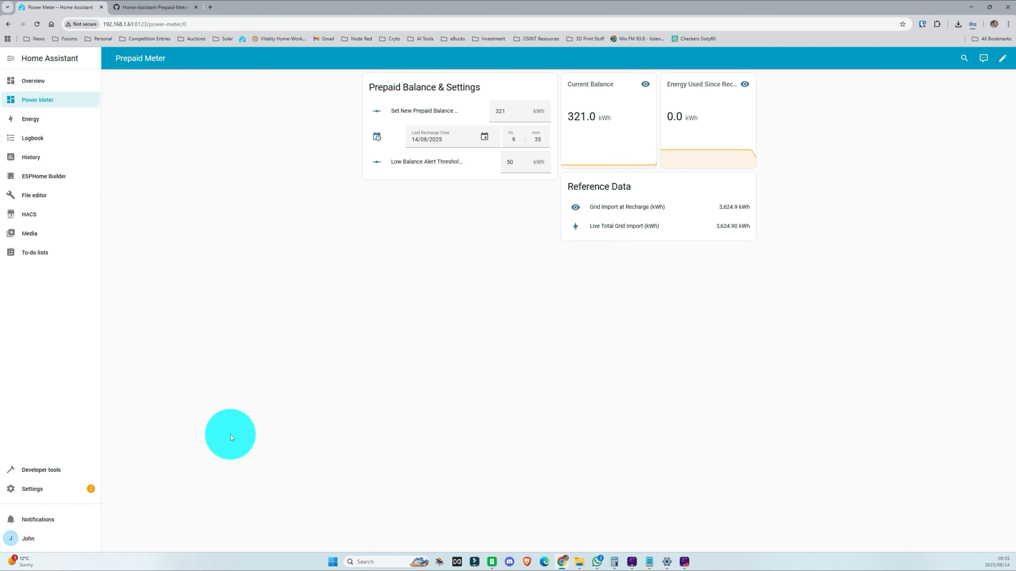
# - Restart Home Assistant from the settings and reopen the Power Meter dashboard
pyautogui.click(32, 488)
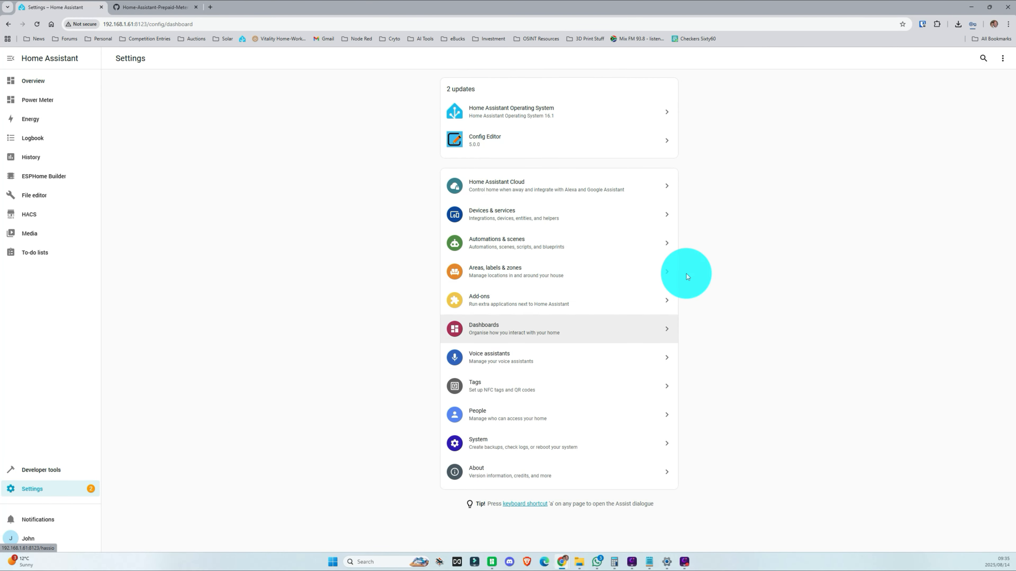
pyautogui.click(1001, 59)
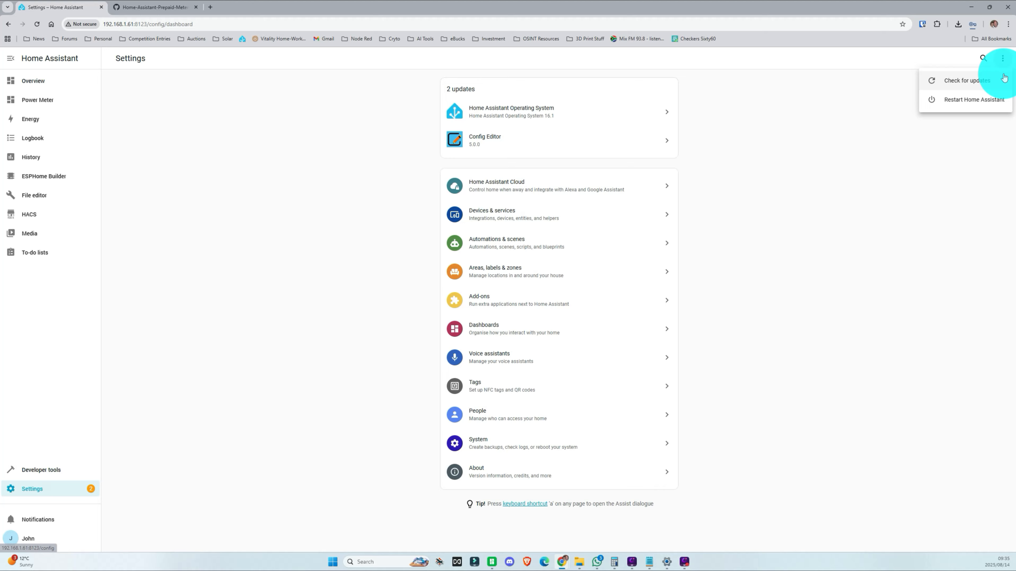
pyautogui.click(981, 97)
pyautogui.click(489, 304)
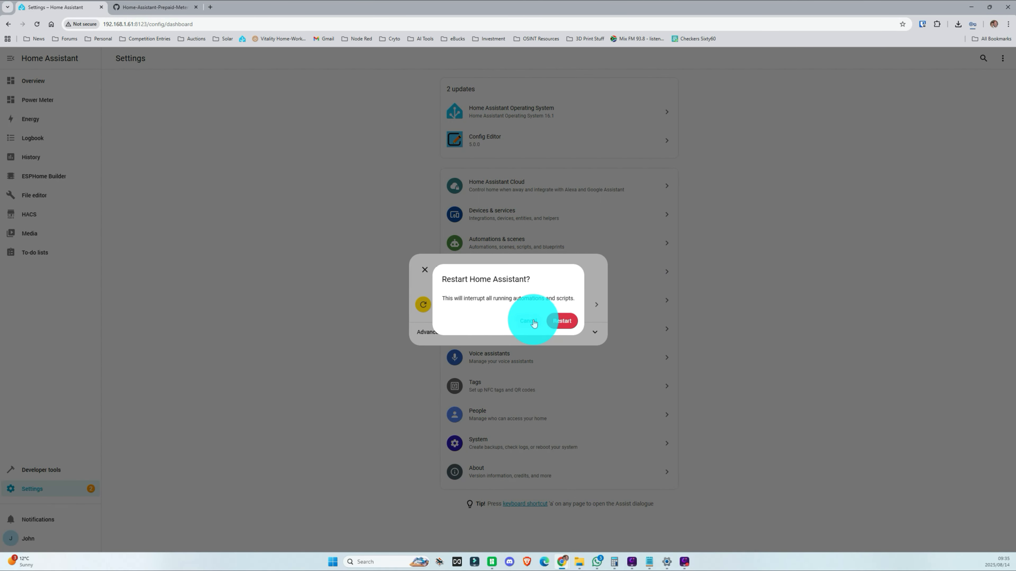
pyautogui.click(562, 320)
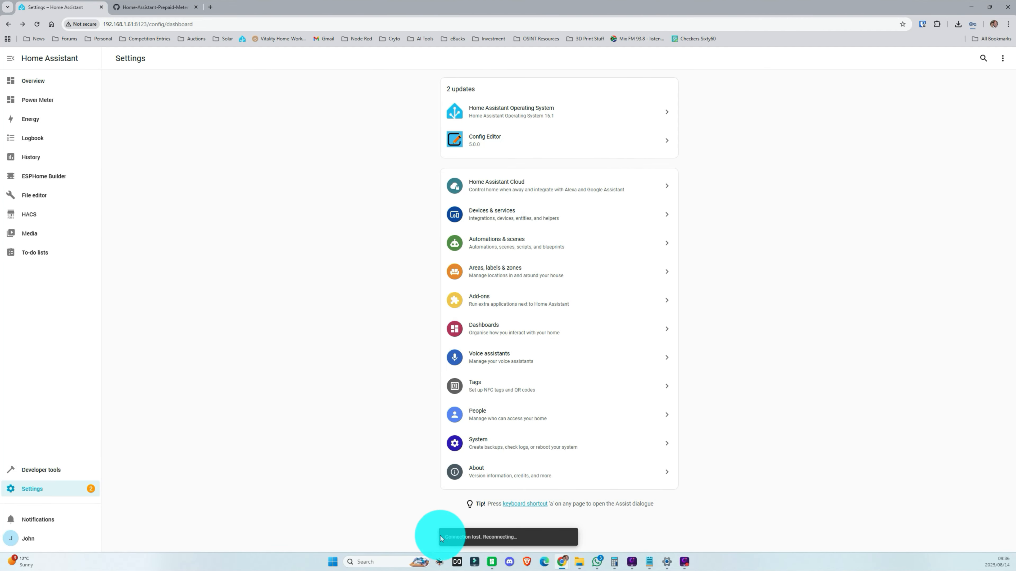
pyautogui.click(40, 103)
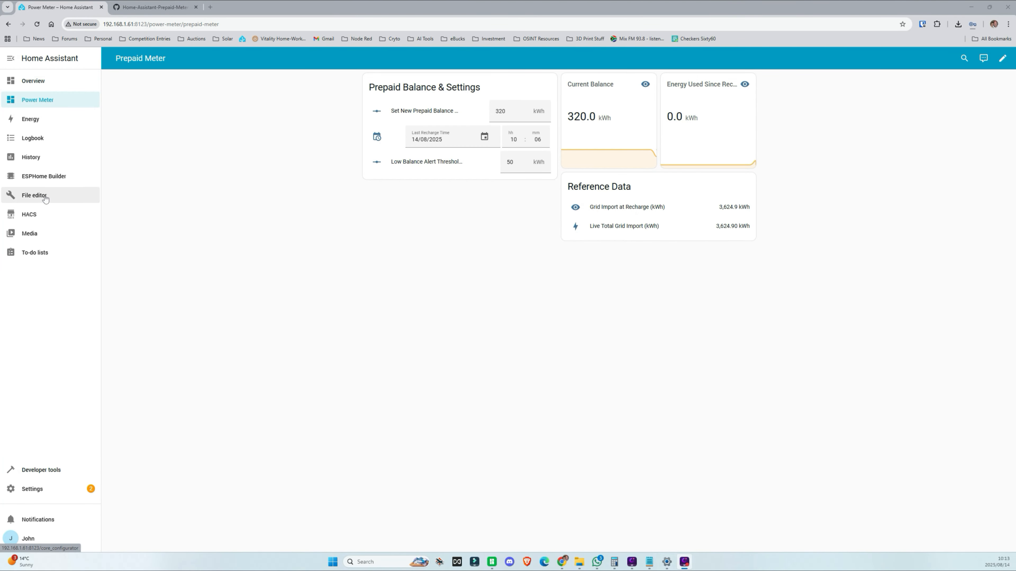
# - Review the automations section of prepaid_meter.yaml in the File editor, including the automation that sends low balance alerts
pyautogui.click(36, 196)
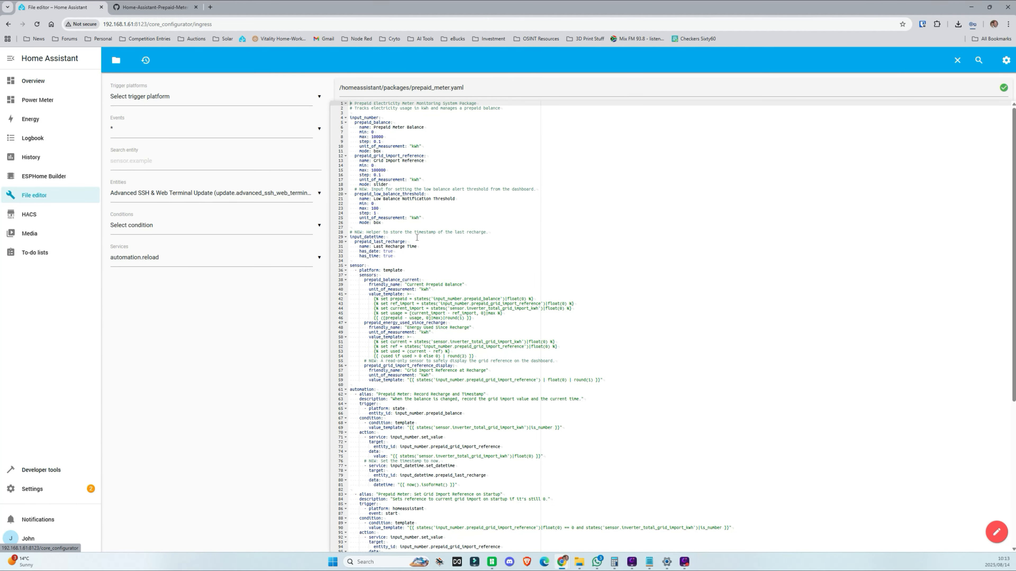
pyautogui.scroll(-6, 417, 237)
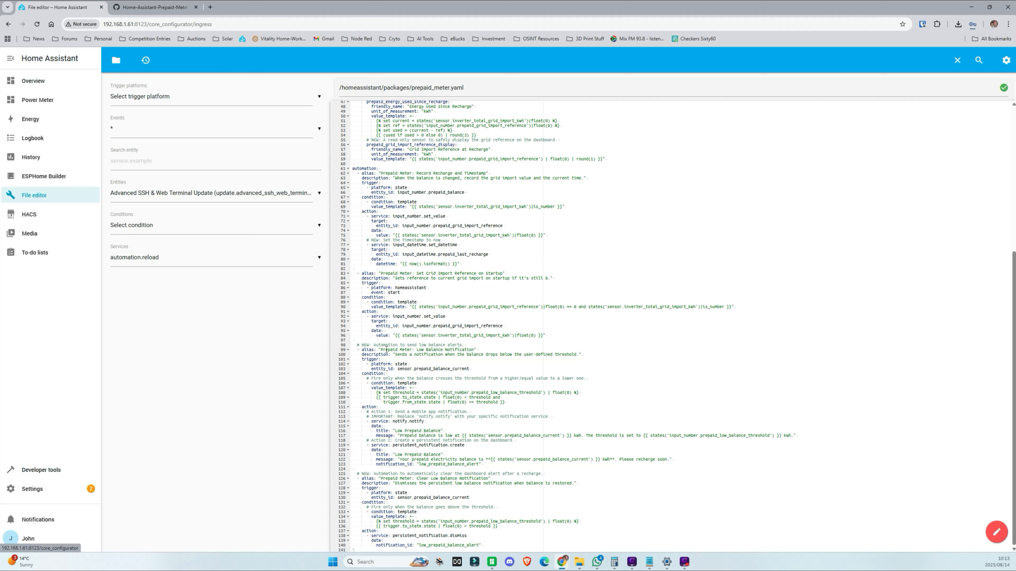
pyautogui.moveTo(361, 344); pyautogui.dragTo(443, 345)
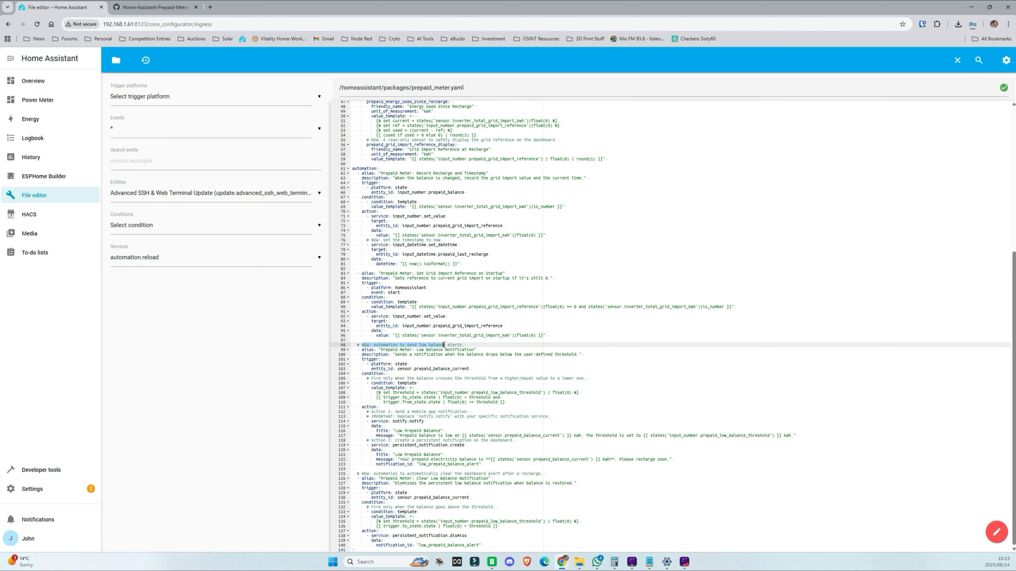
pyautogui.scroll(2, 519, 272)
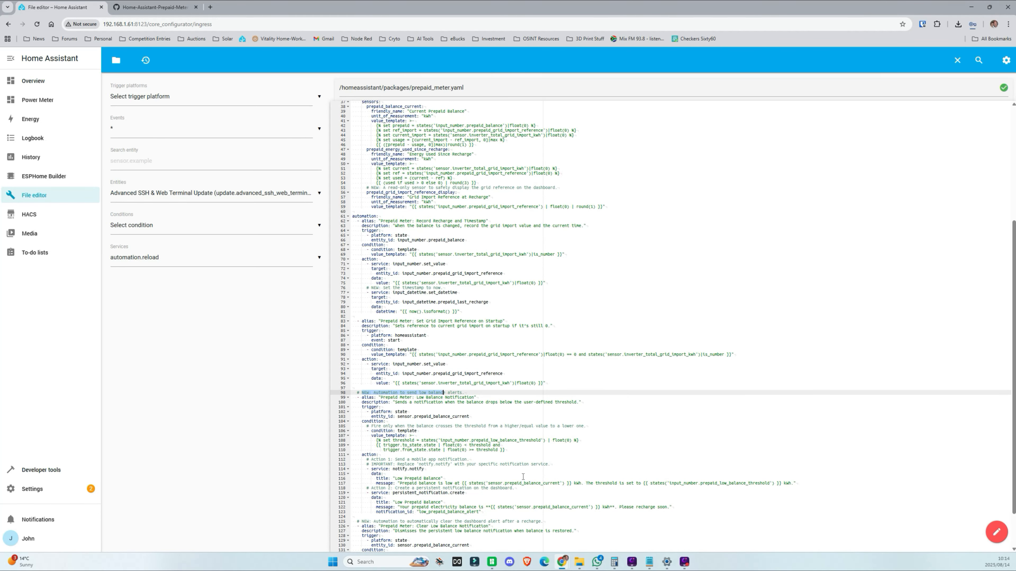
pyautogui.scroll(-2, 523, 476)
# - View the Prepaid Meter automations list and open the Clear Low Balance Notification automation
pyautogui.click(72, 489)
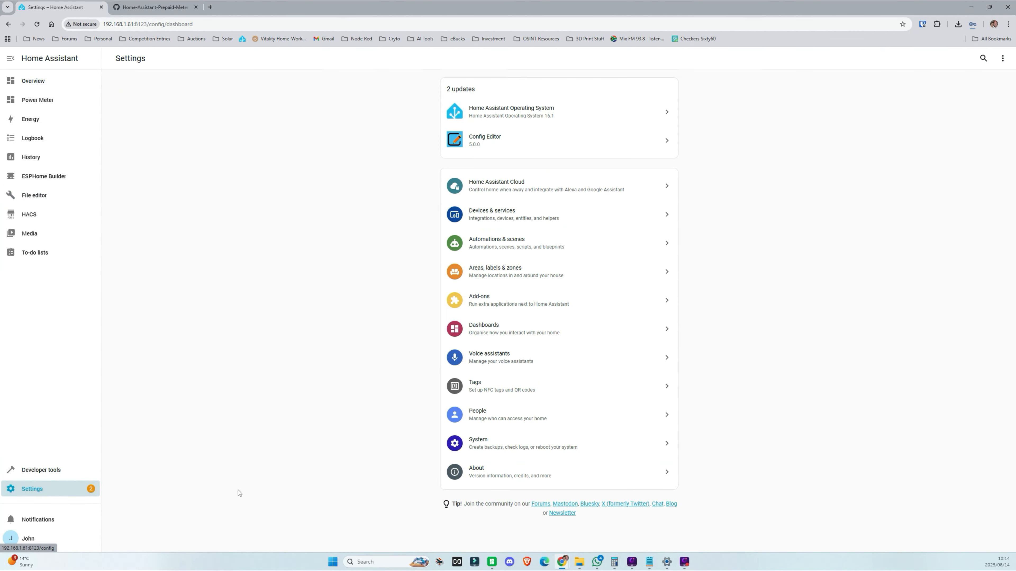
pyautogui.click(522, 244)
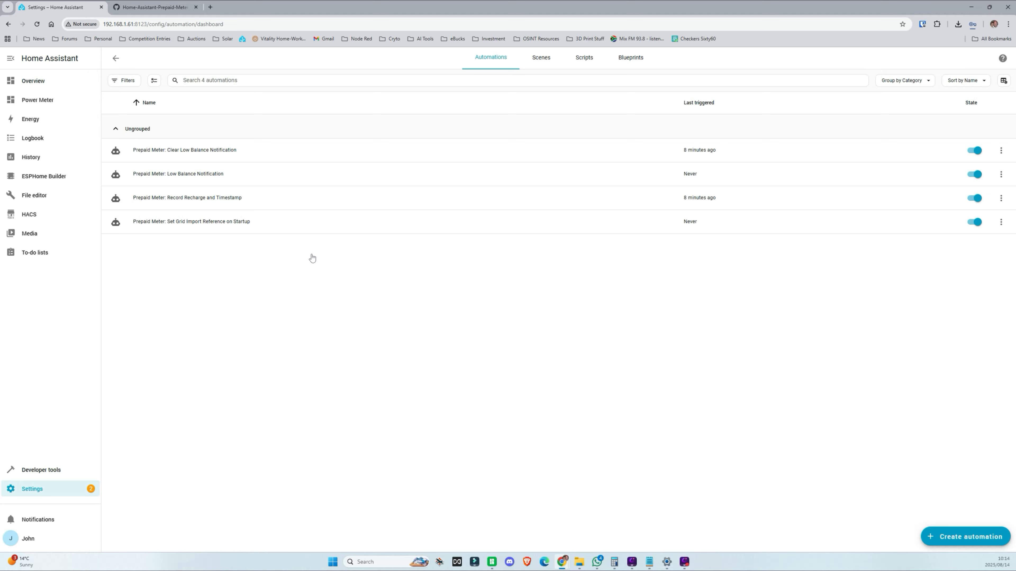
pyautogui.click(244, 153)
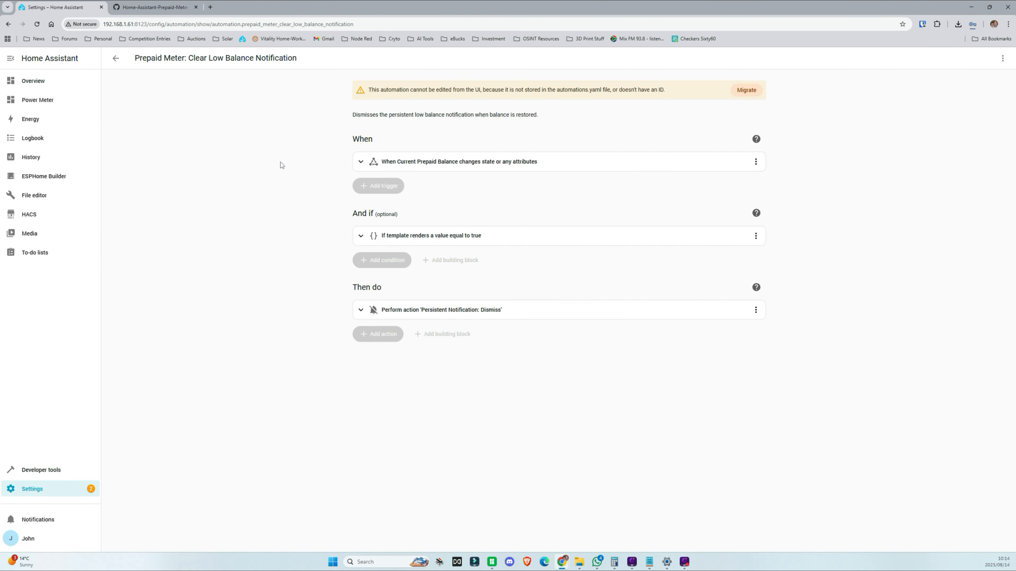